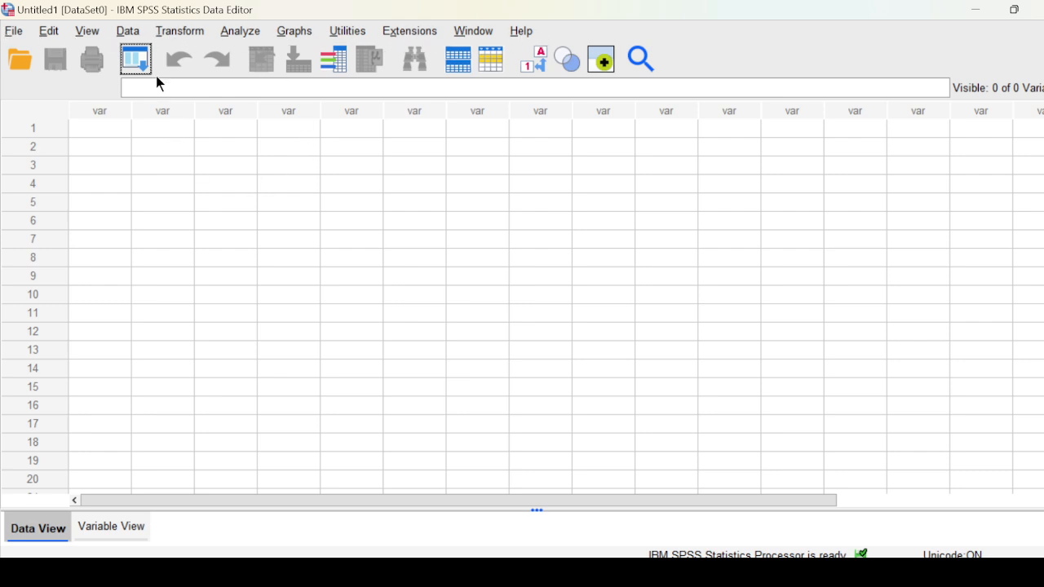
pyautogui.click(129, 32)
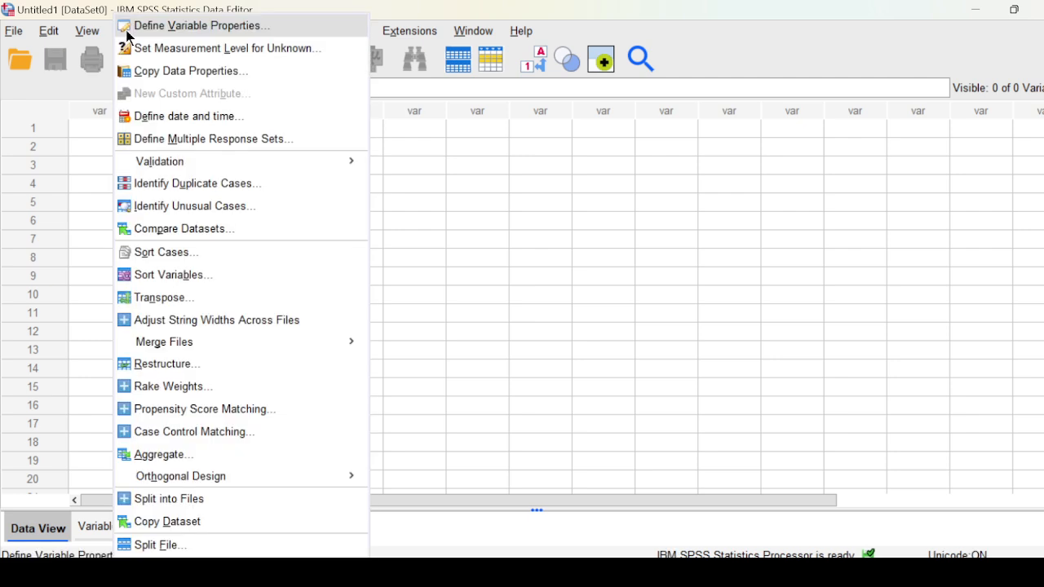
pyautogui.click(420, 147)
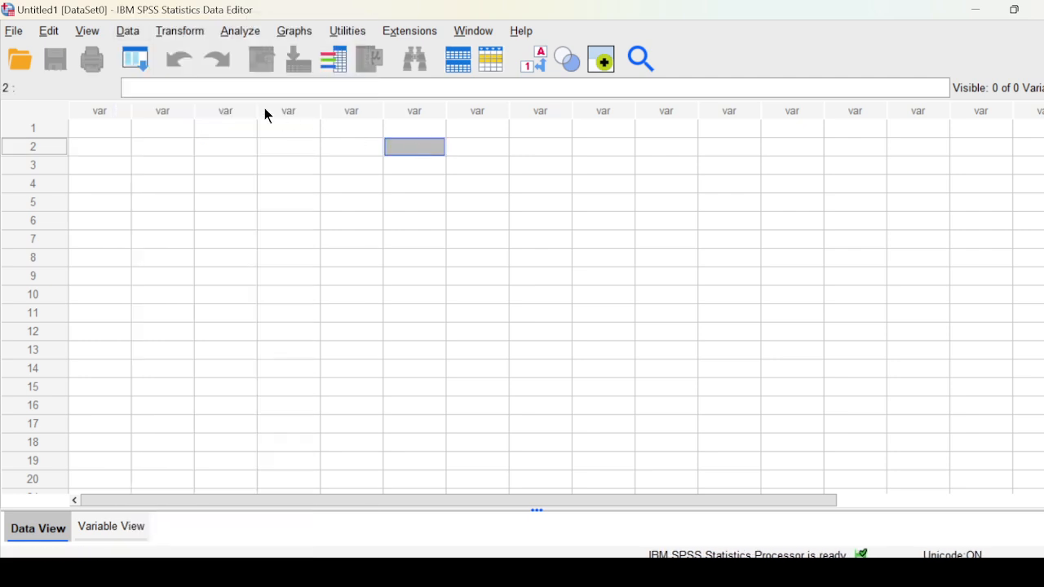
# Step: Enter the values 1 through 10 down the first column, in rows 2 to 11
pyautogui.click(104, 147)
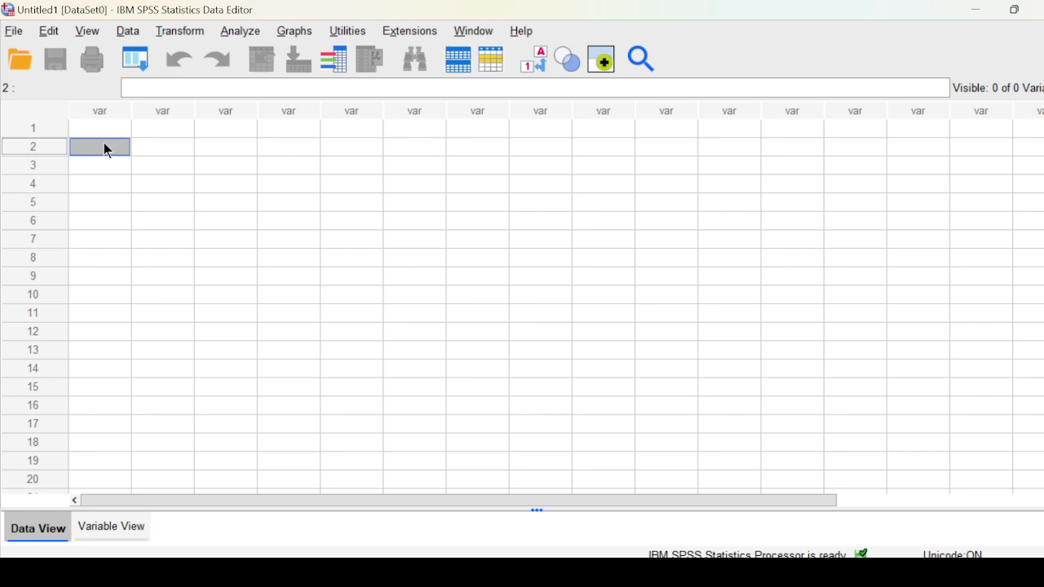
pyautogui.write('1')
pyautogui.press('Return')
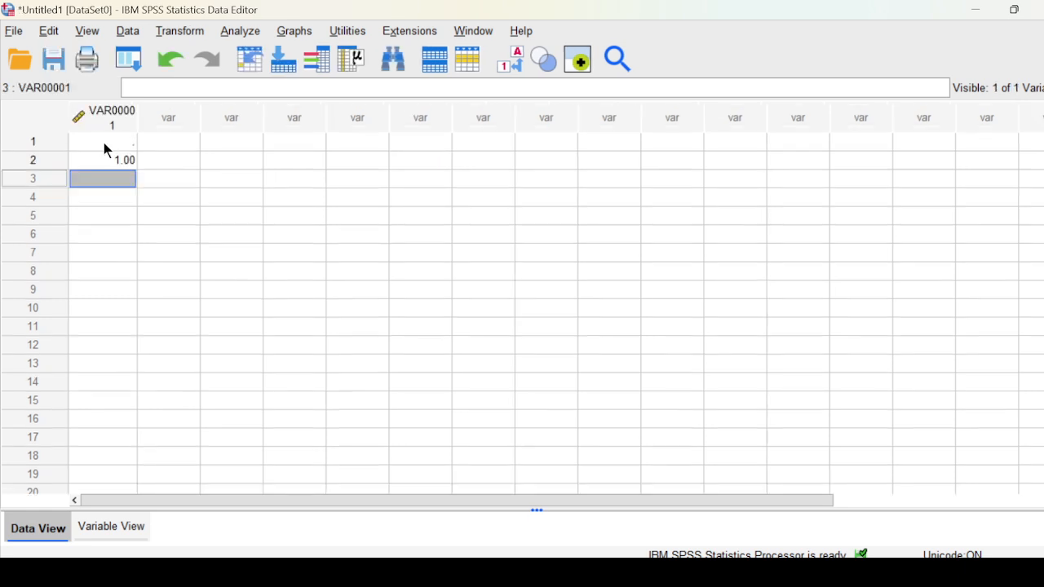
pyautogui.write('2 3 4 ')
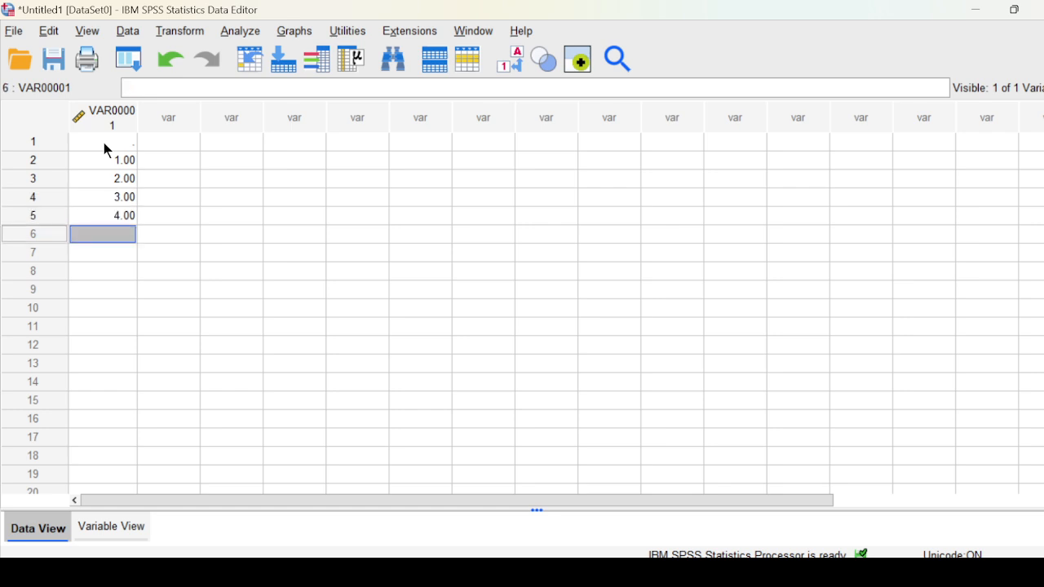
pyautogui.write('5 6')
pyautogui.press('Return')
pyautogui.write('7')
pyautogui.press('Return')
pyautogui.write('8')
pyautogui.press('Return')
pyautogui.write('9')
pyautogui.press('Return')
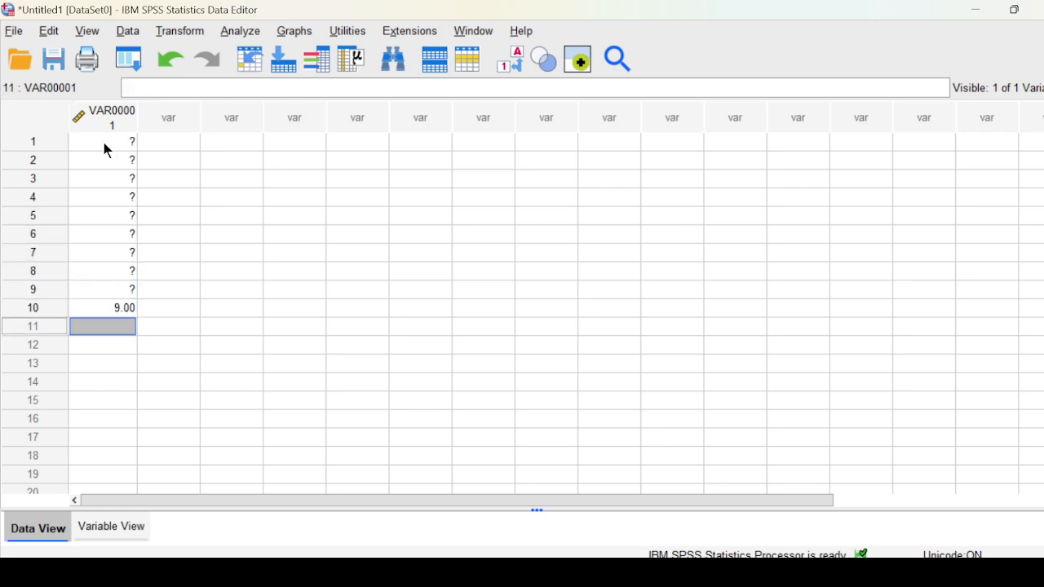
pyautogui.write('10')
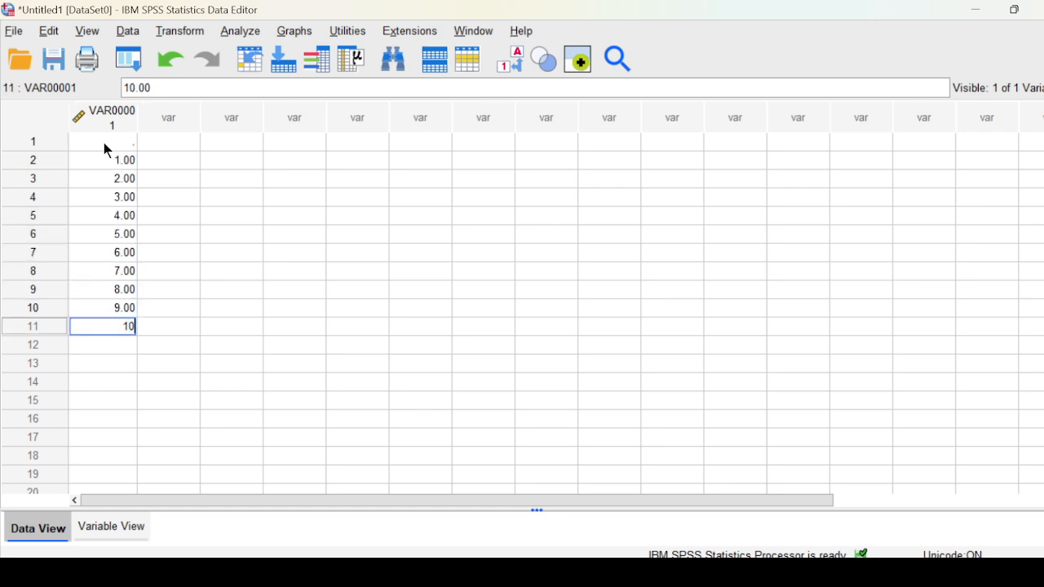
pyautogui.click(150, 147)
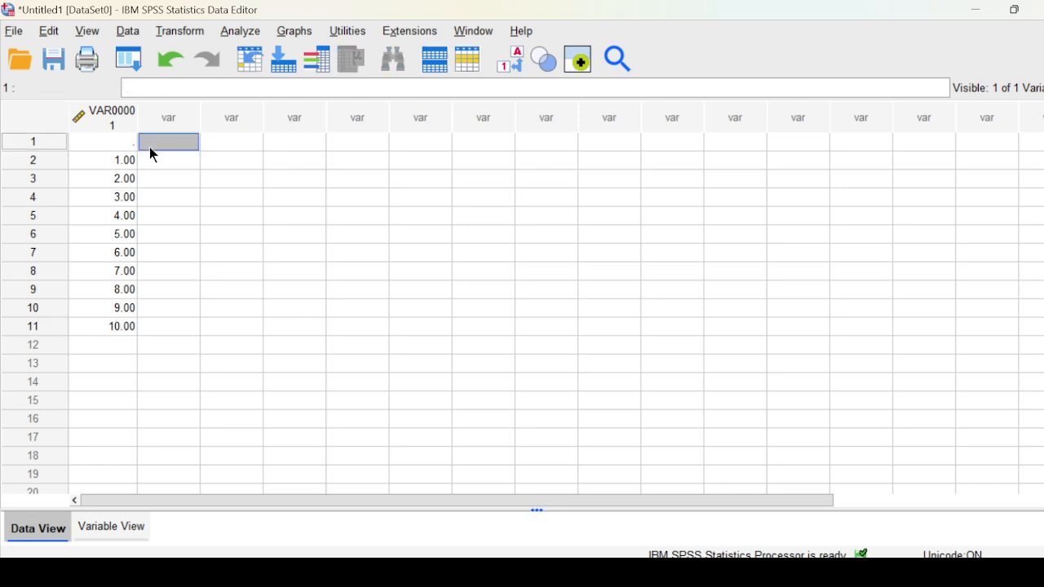
# Step: Fill the empty first row of the first column with the value 1
pyautogui.click(128, 145)
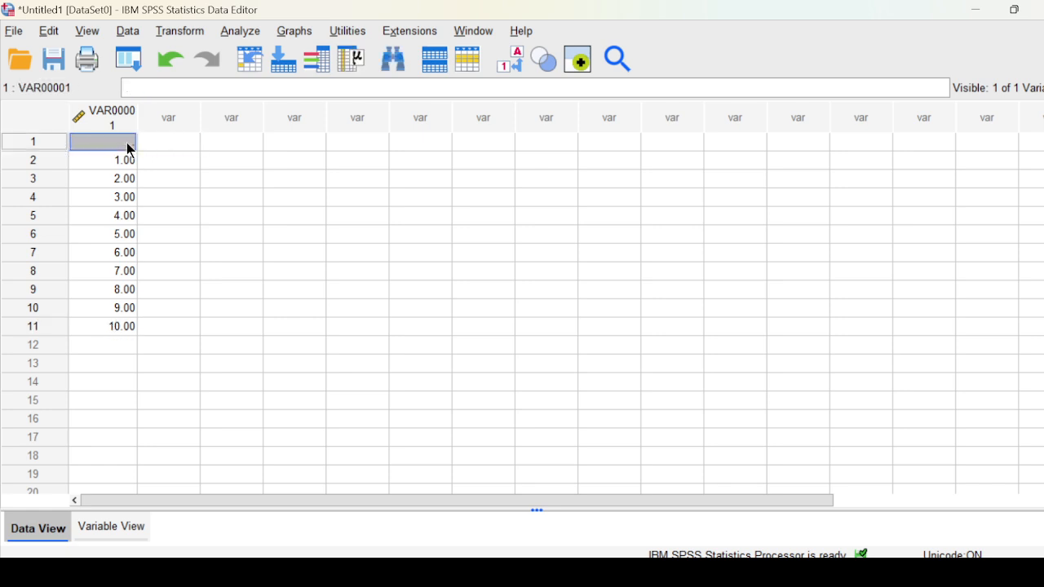
pyautogui.write('1')
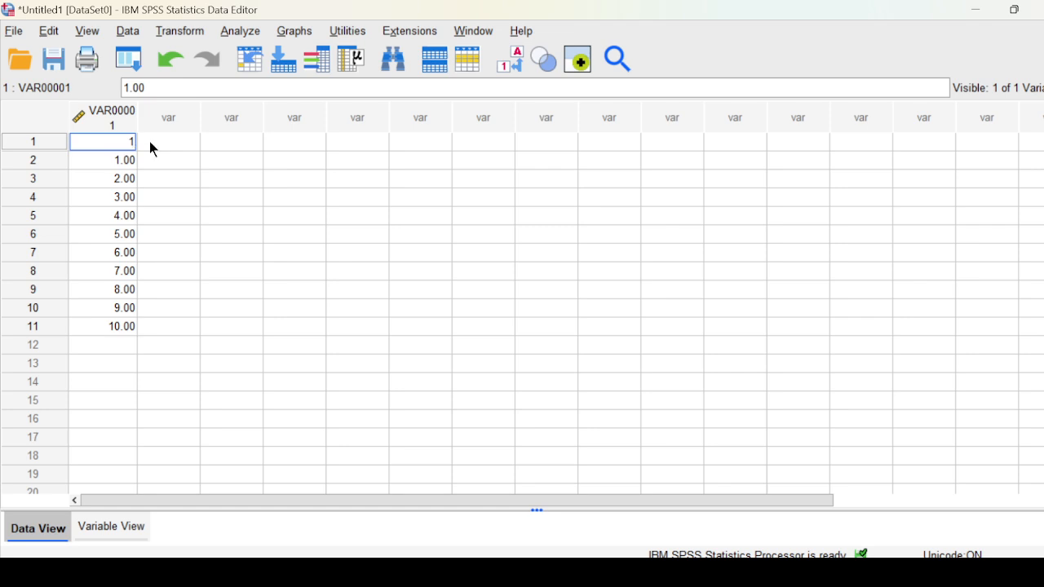
pyautogui.click(152, 142)
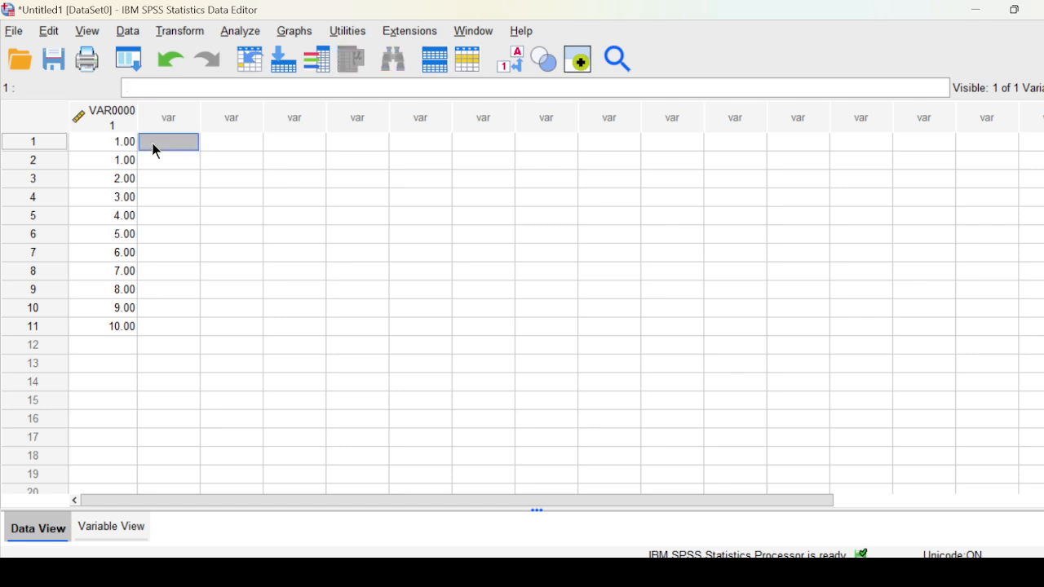
# Step: Fill the second column with 1 in rows 1 to 5 and 2 in rows 6 to 11
pyautogui.write('1')
pyautogui.press('Return')
pyautogui.write('1')
pyautogui.press('Return')
pyautogui.write('1')
pyautogui.press('Return')
pyautogui.write('1')
pyautogui.press('Return')
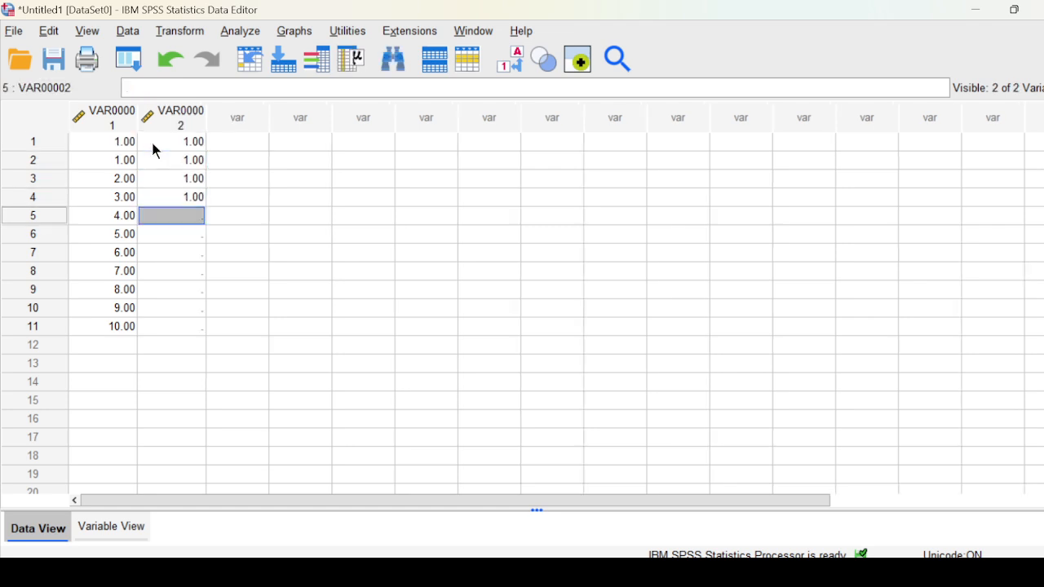
pyautogui.write('1')
pyautogui.press('Return')
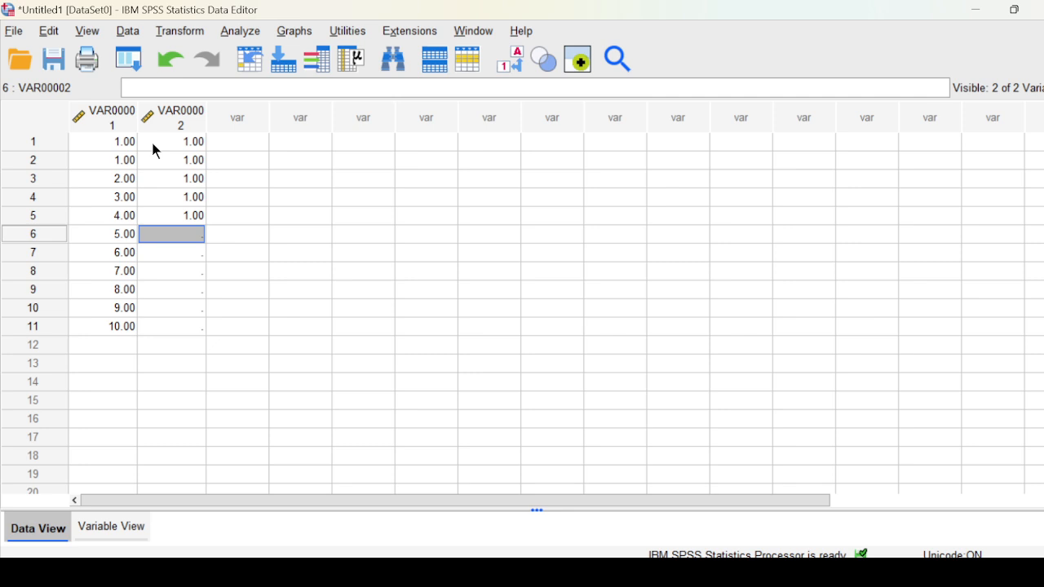
pyautogui.write('2 2 2 2 2 ')
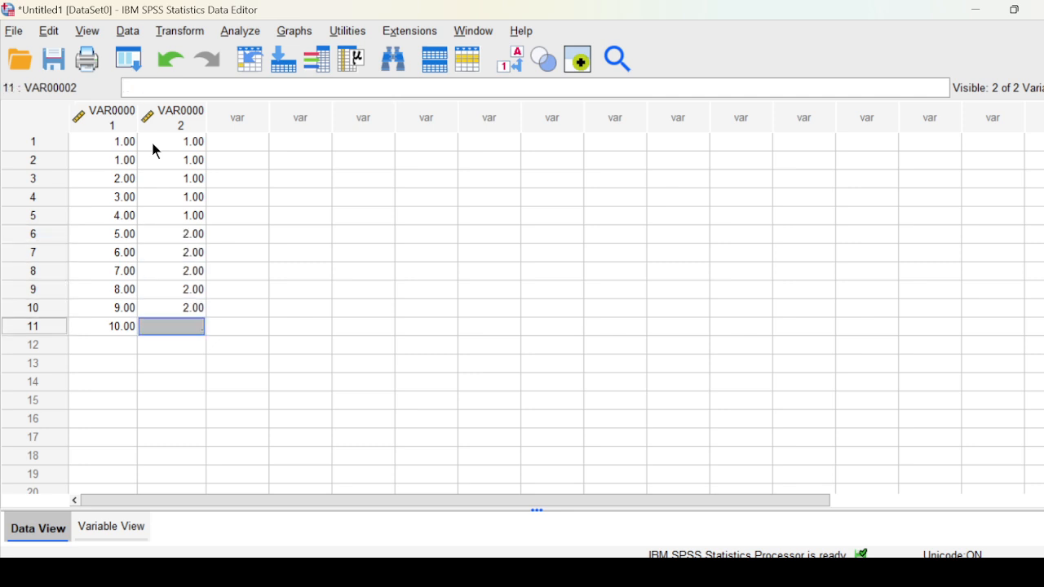
pyautogui.write('2')
pyautogui.click(213, 142)
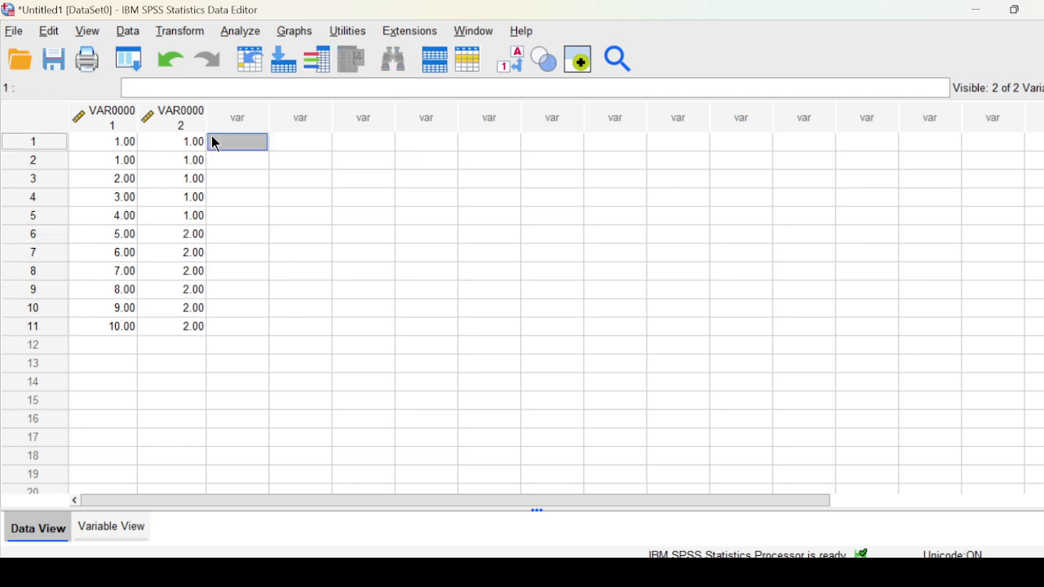
# Step: Enter 34, 54, 67, 8 and 9 in rows 1 to 5 of the third column
pyautogui.write('34')
pyautogui.press('Return')
pyautogui.write('54')
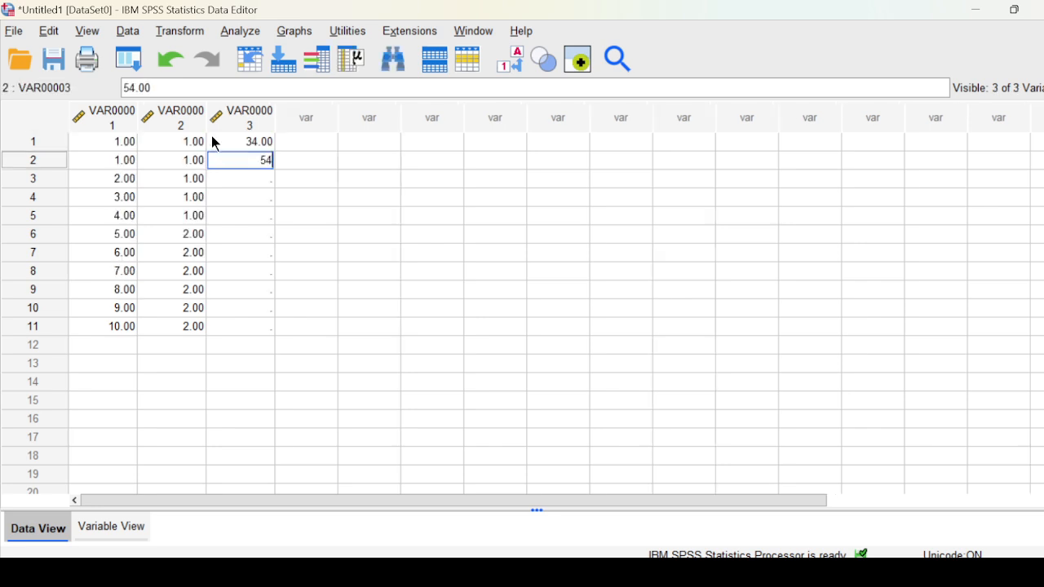
pyautogui.press('Return')
pyautogui.write('67')
pyautogui.press('Return')
pyautogui.write('8')
pyautogui.press('Return')
pyautogui.write('9')
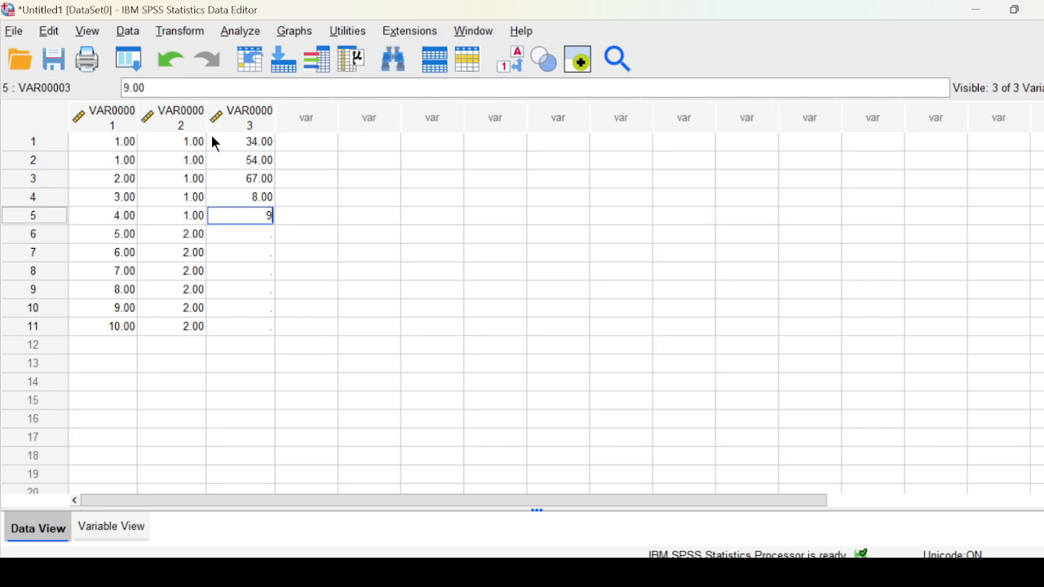
pyautogui.press('Return')
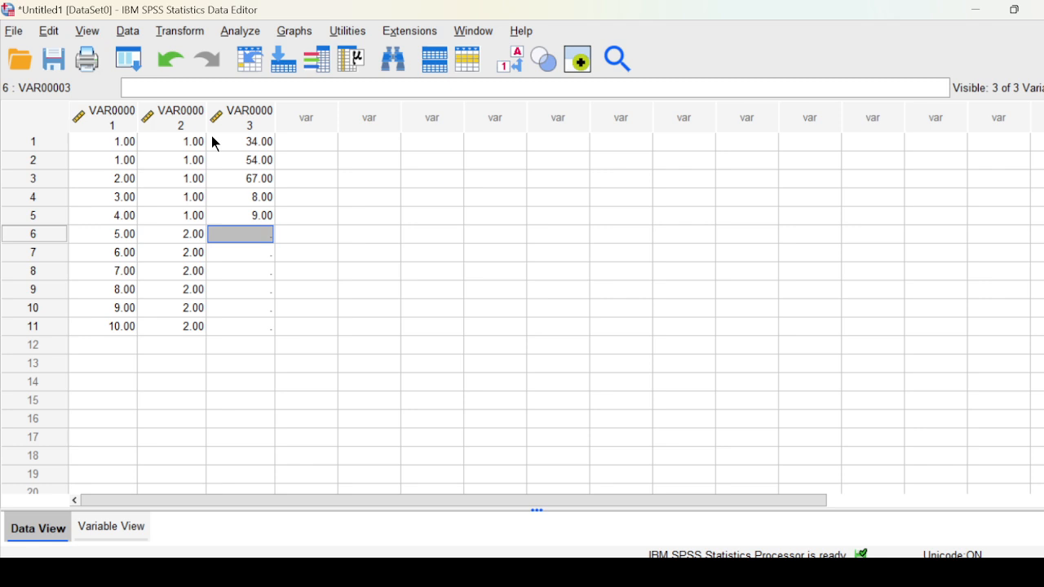
# Step: Enter 1, 0, 99, 23, 65 and 21 in rows 6 to 11 of the third column
pyautogui.write('1')
pyautogui.press('Return')
pyautogui.write('0')
pyautogui.press('Return')
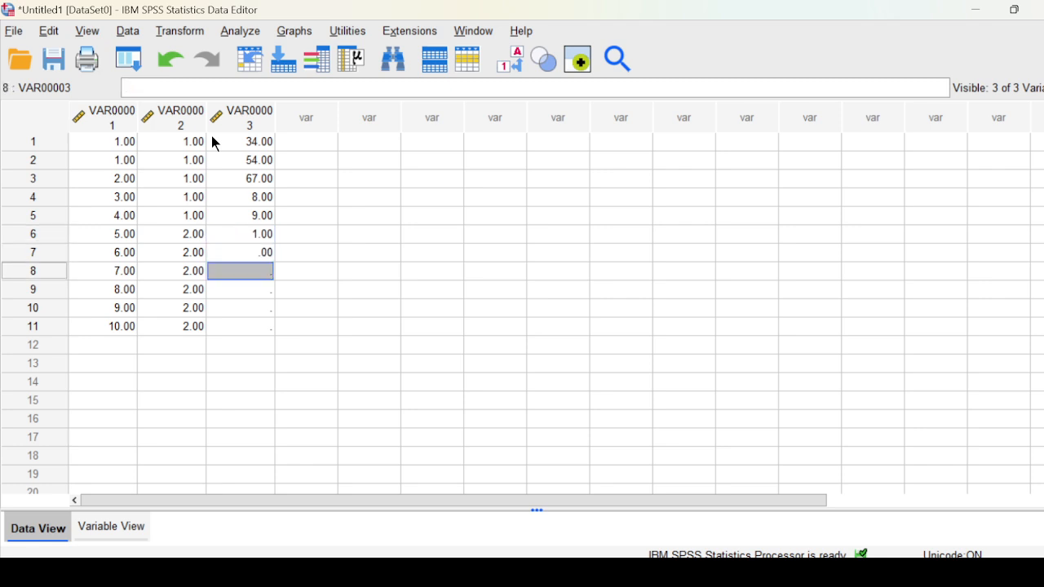
pyautogui.write('99')
pyautogui.press('Return')
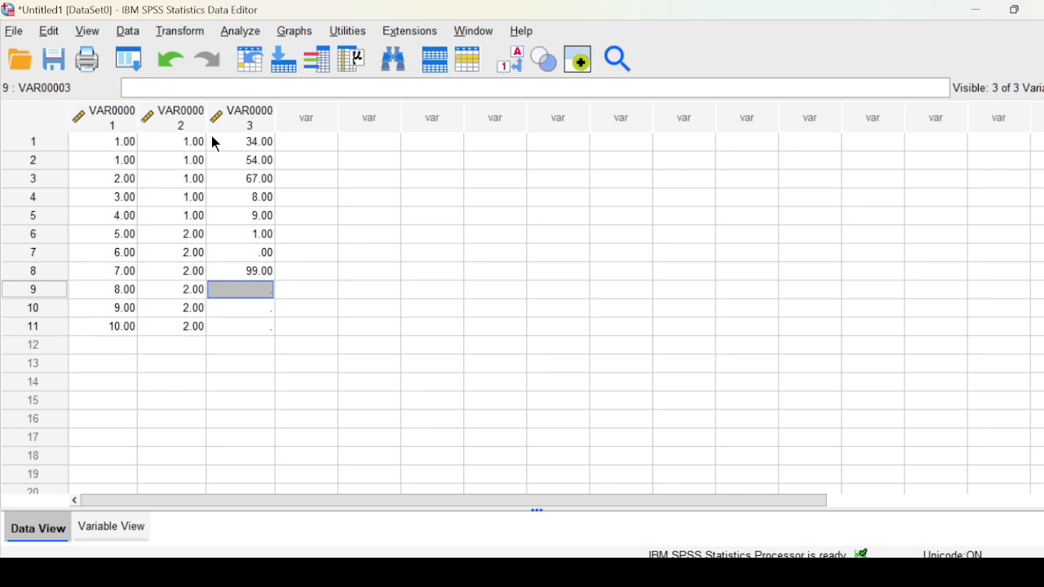
pyautogui.write('23')
pyautogui.press('Return')
pyautogui.write('6')
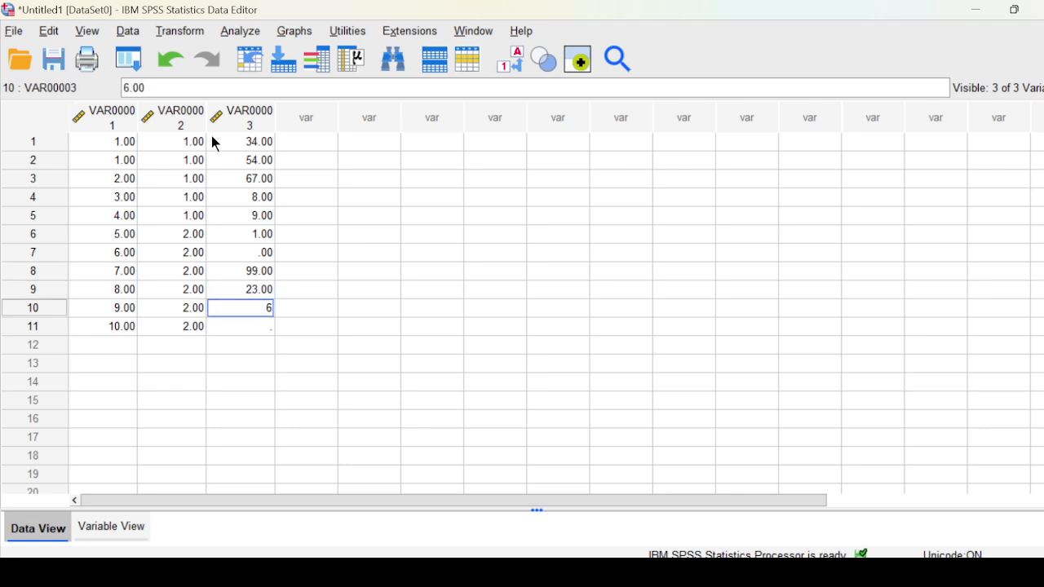
pyautogui.write('5')
pyautogui.press('Return')
pyautogui.write('2')
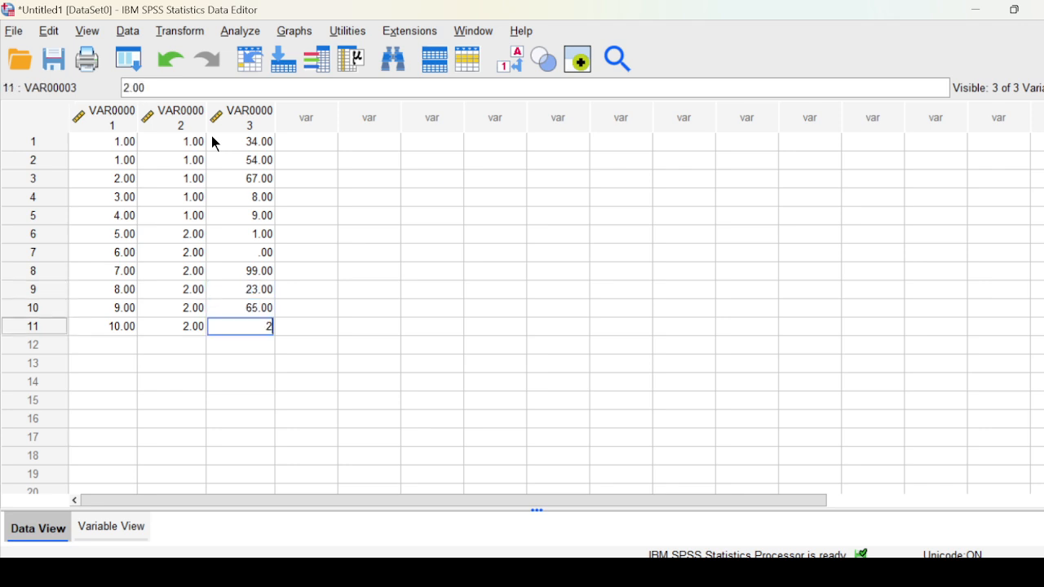
pyautogui.write('1')
# Step: In the variable definitions, set the decimals of the first and second variables to 0
pyautogui.click(99, 529)
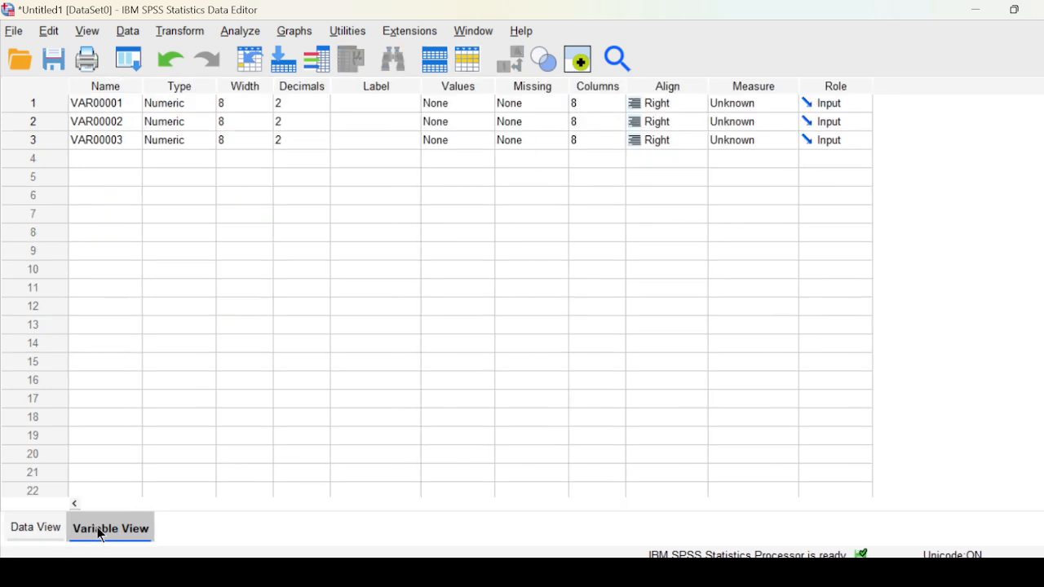
pyautogui.click(325, 107)
pyautogui.click(326, 108)
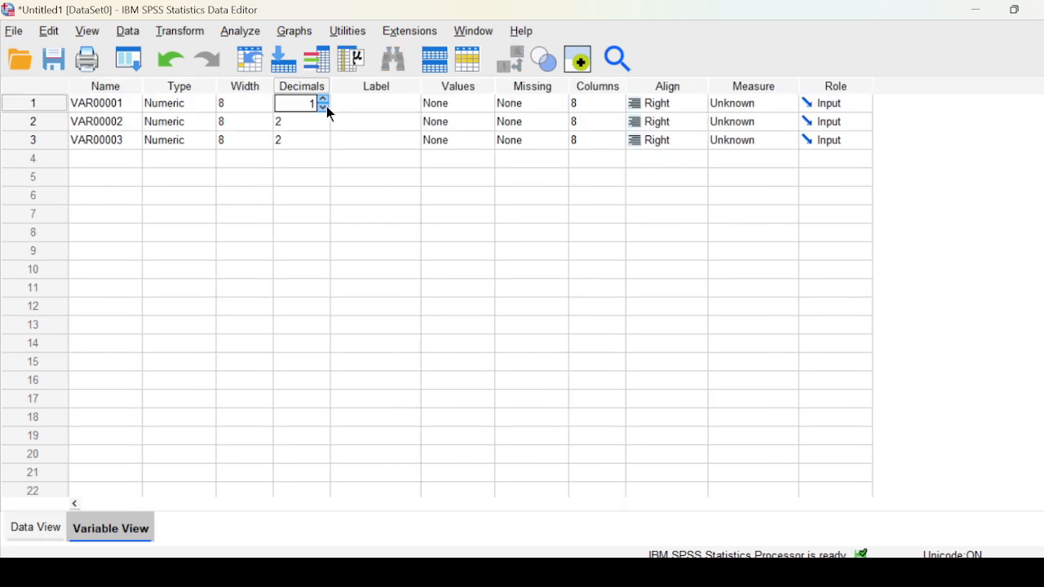
pyautogui.click(323, 124)
pyautogui.click(323, 125)
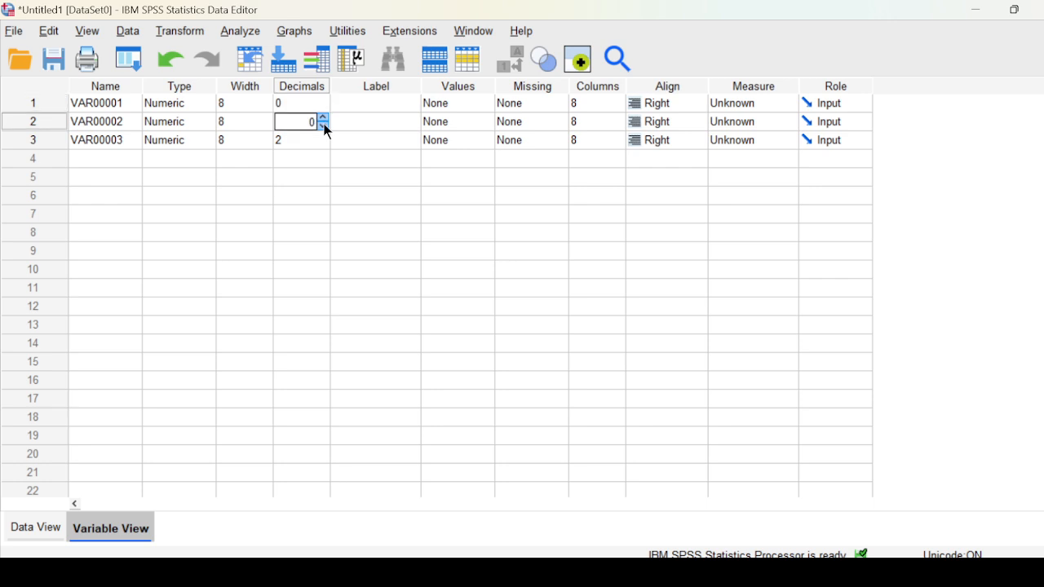
# Step: Rename the first variable as ID
pyautogui.click(124, 105)
pyautogui.moveTo(132, 107); pyautogui.dragTo(71, 107)
pyautogui.press('BackSpace')
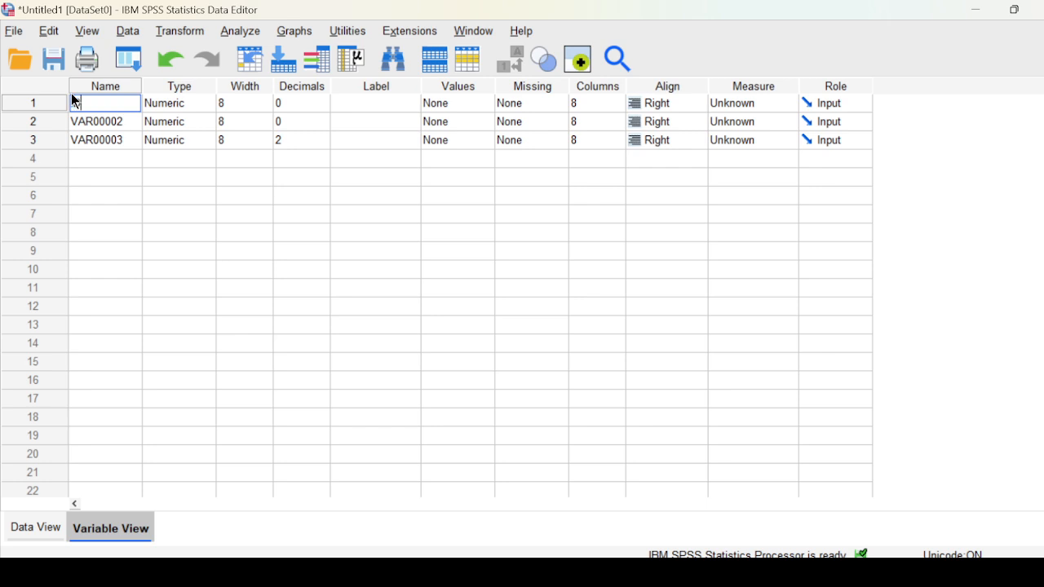
pyautogui.write('ID')
# Step: Rename the second variable as Gender
pyautogui.click(127, 123)
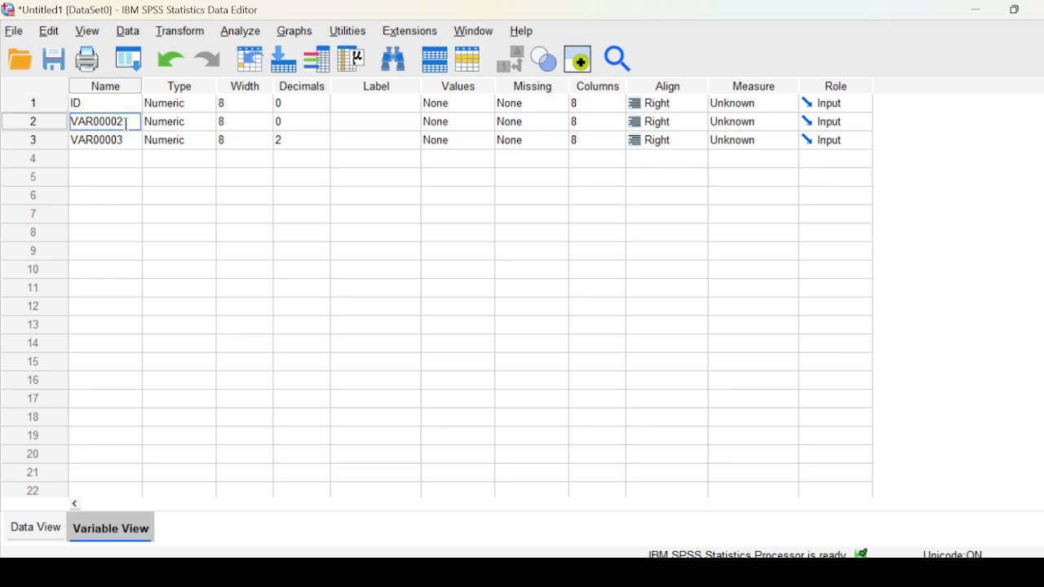
pyautogui.press('BackSpace')
pyautogui.press('BackSpace')
pyautogui.press('BackSpace')
pyautogui.press('BackSpace')
pyautogui.press('BackSpace')
pyautogui.press('BackSpace')
pyautogui.press('BackSpace')
pyautogui.press('BackSpace')
pyautogui.write('Gender')
# Step: Rename the third variable as Score
pyautogui.click(134, 142)
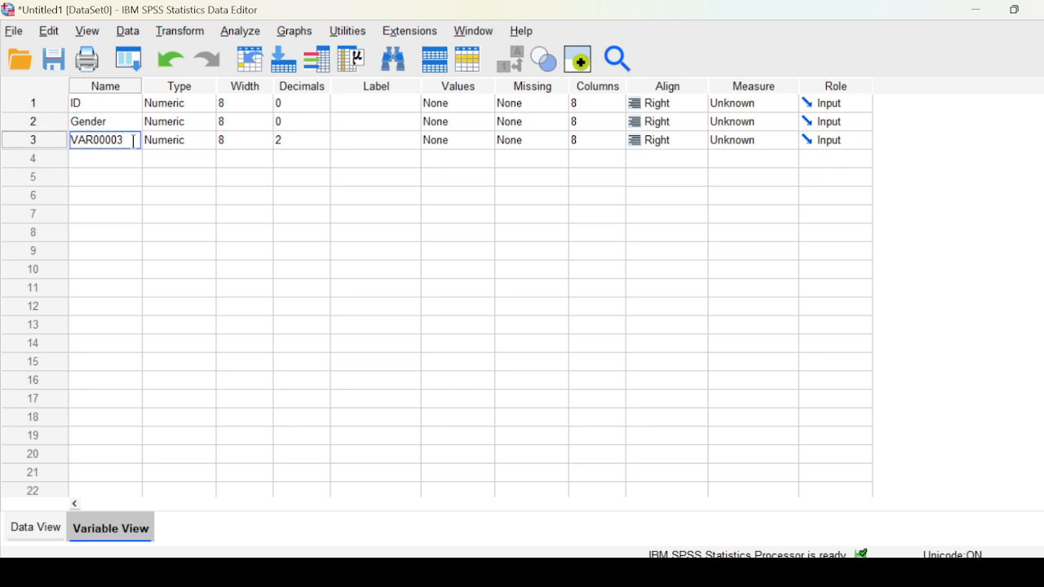
pyautogui.press('BackSpace')
pyautogui.press('BackSpace')
pyautogui.press('BackSpace')
pyautogui.press('BackSpace')
pyautogui.press('BackSpace')
pyautogui.press('BackSpace')
pyautogui.press('BackSpace')
pyautogui.press('BackSpace')
pyautogui.write('Score')
# Step: Add a value label to the Gender variable that defines 1 as Female
pyautogui.click(486, 124)
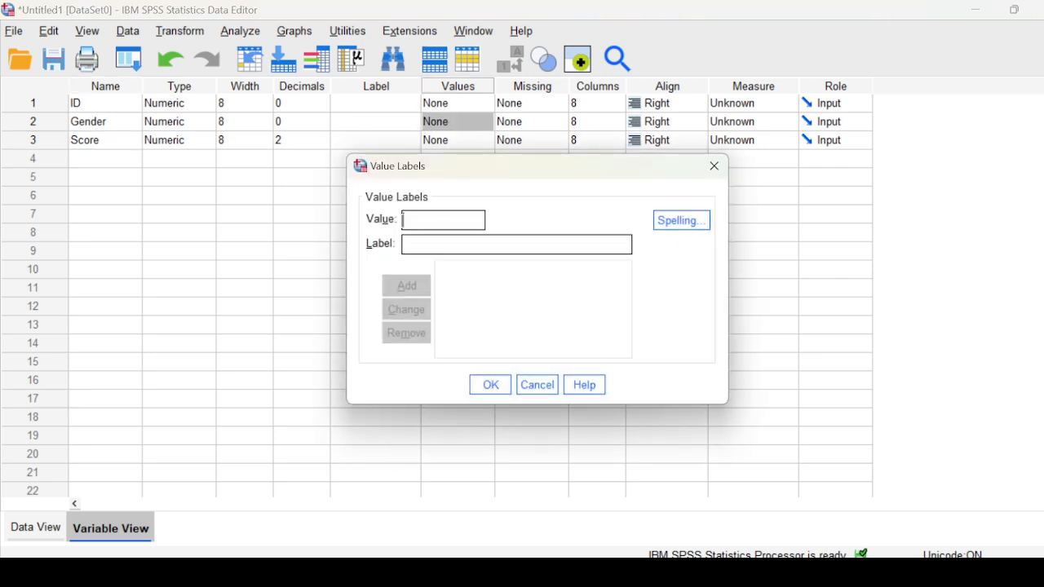
pyautogui.write('1')
pyautogui.click(416, 242)
pyautogui.write('Female')
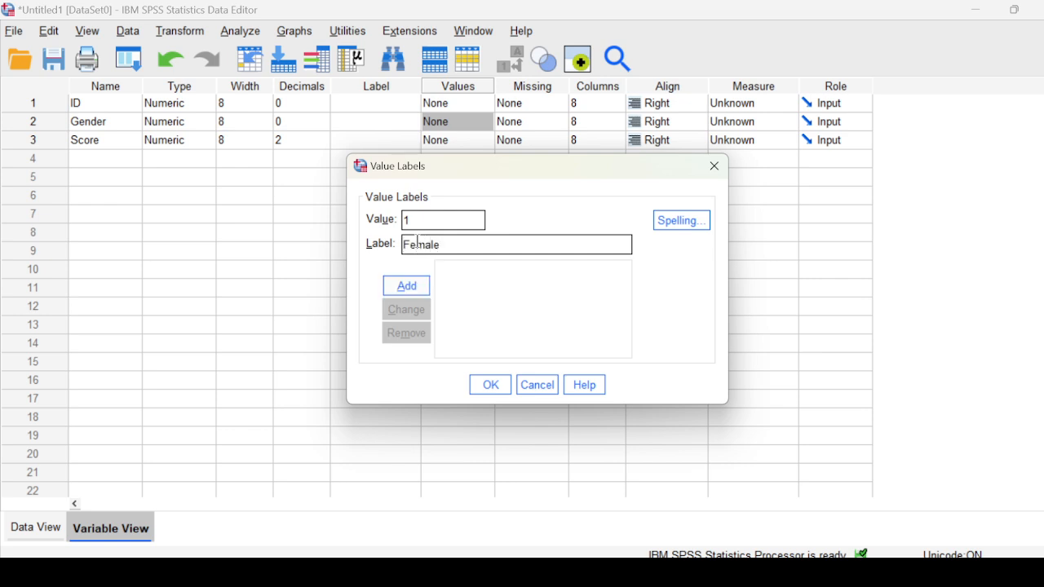
pyautogui.click(407, 286)
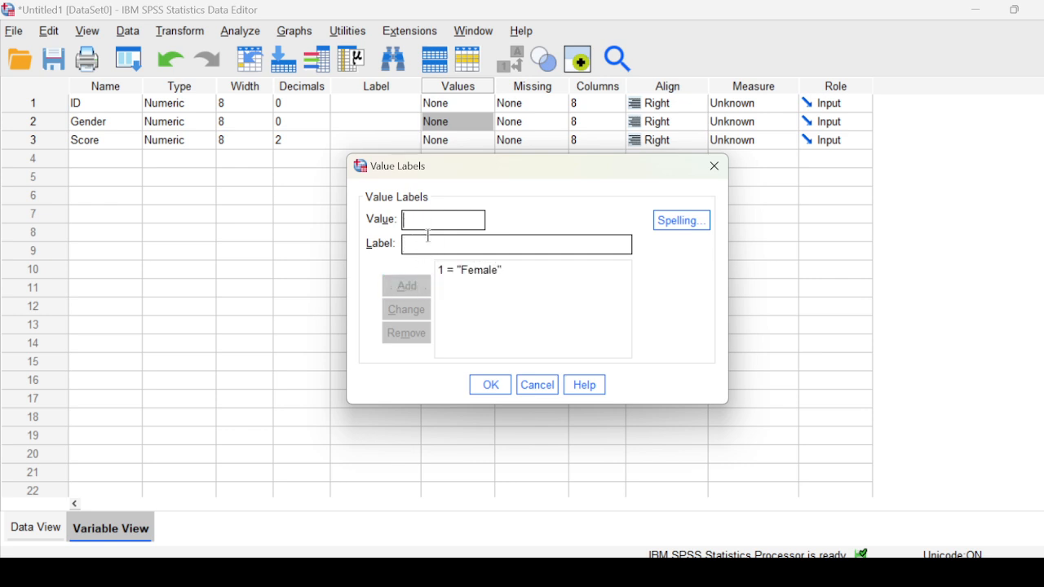
# Step: Add a second Gender value label defining 2 as Male and apply the labels
pyautogui.write('1')
pyautogui.press('BackSpace')
pyautogui.write('2')
pyautogui.click(457, 241)
pyautogui.write('Male')
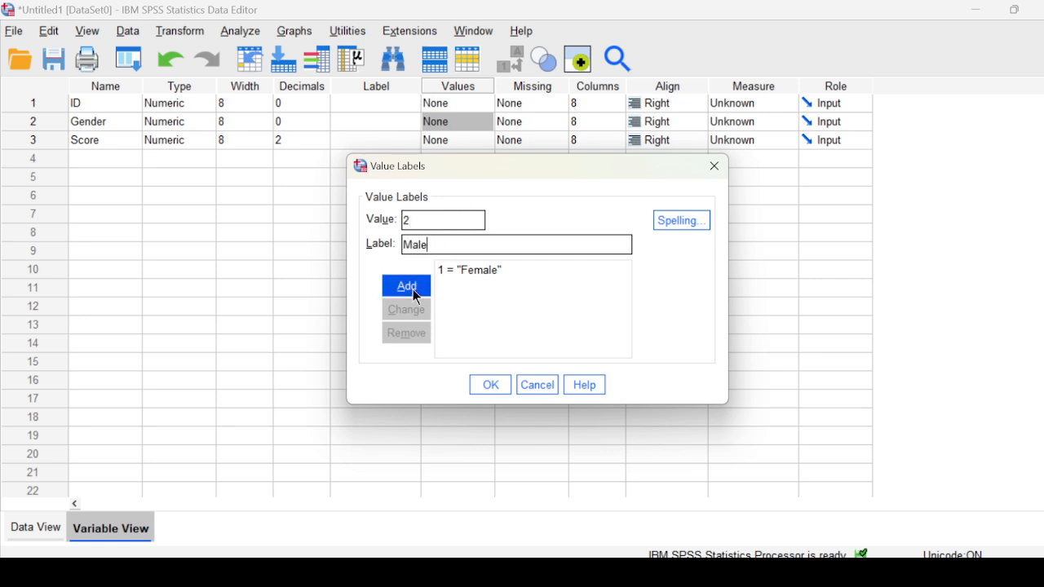
pyautogui.click(416, 287)
pyautogui.click(488, 387)
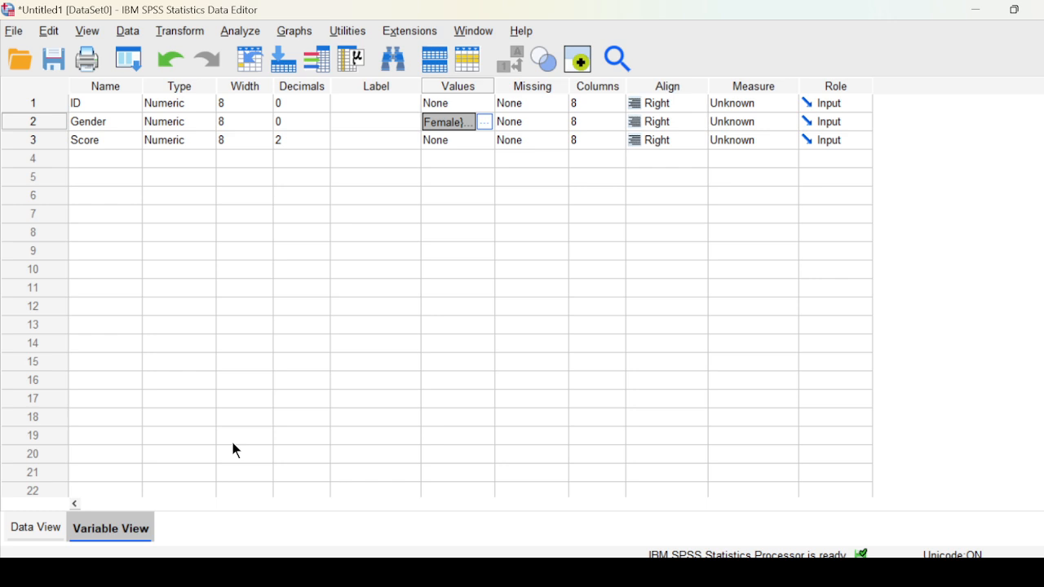
# Step: Sort the cases in the data view by Score in ascending order, without saving a sorted file, and return to the dataset
pyautogui.click(39, 527)
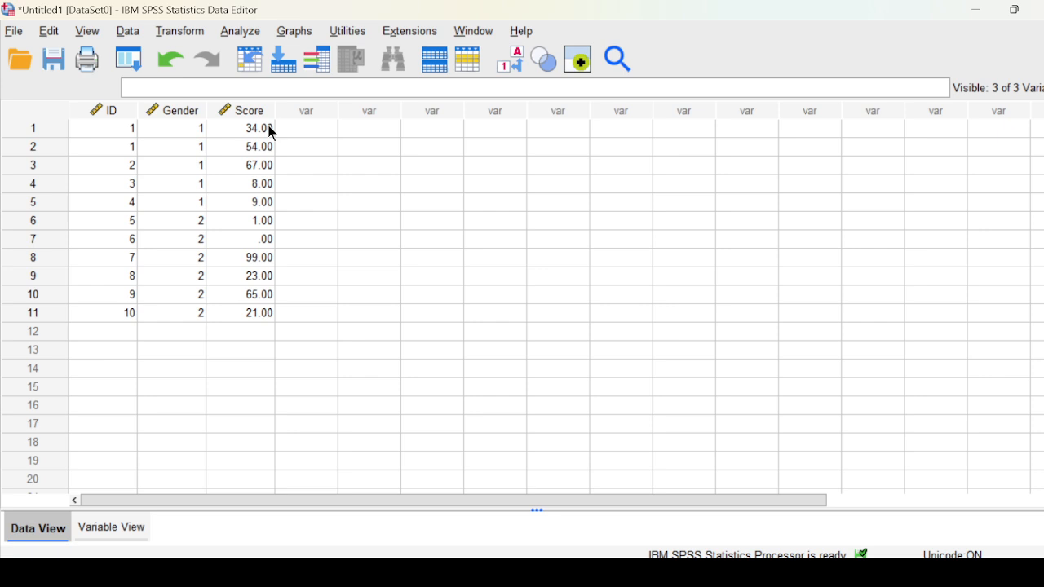
pyautogui.click(129, 32)
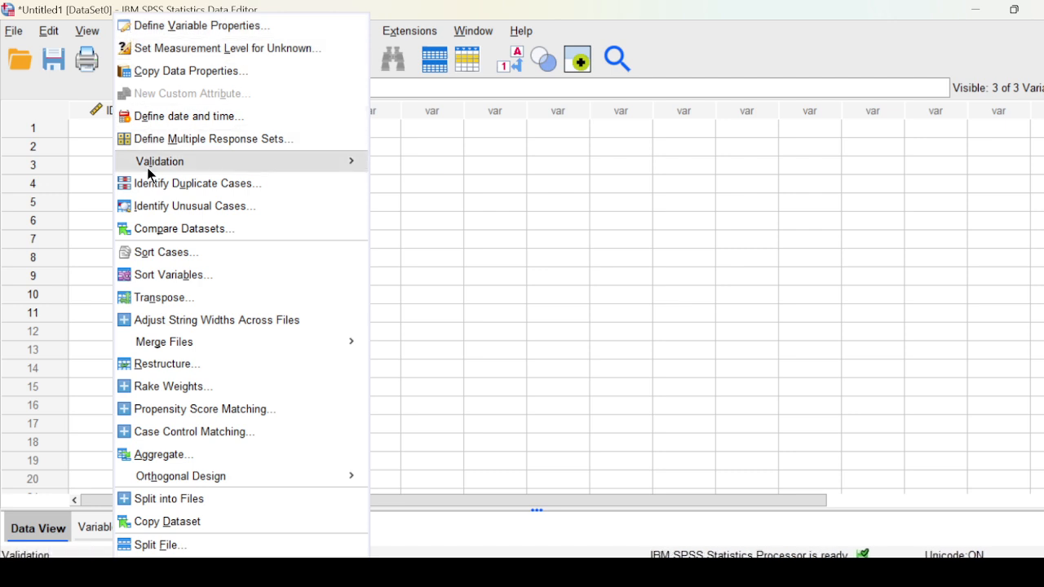
pyautogui.click(181, 254)
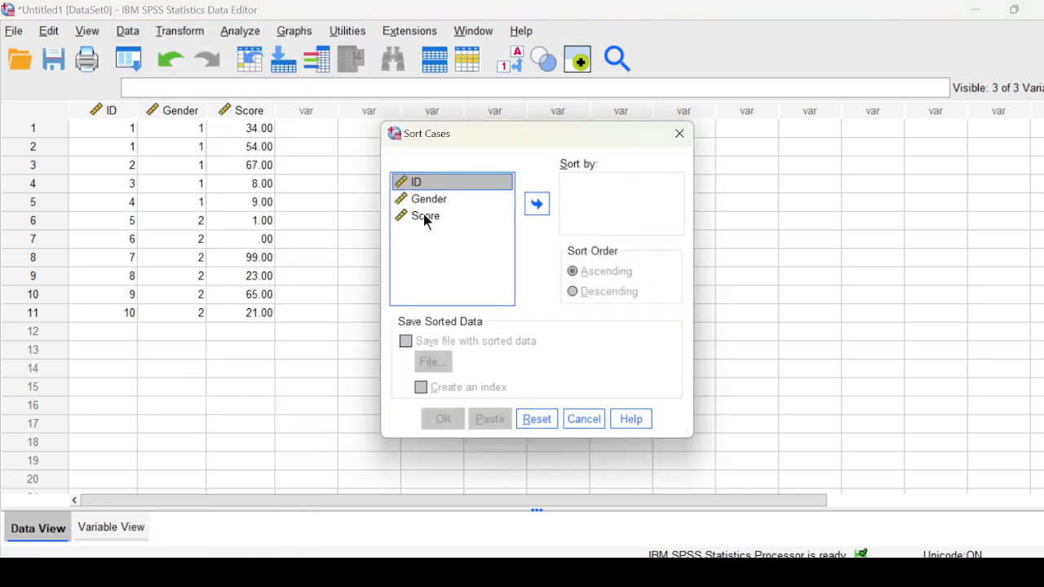
pyautogui.click(425, 220)
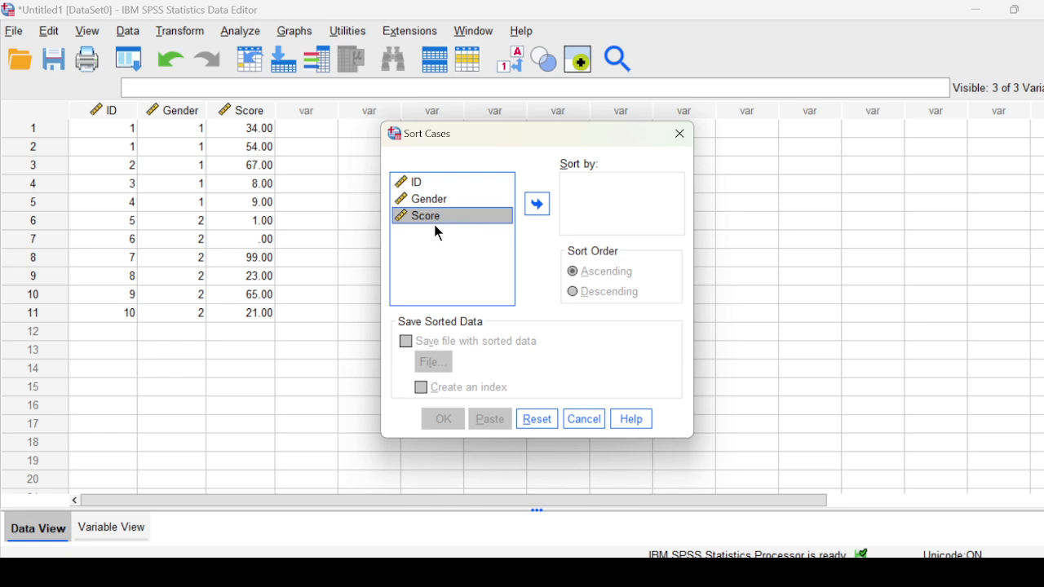
pyautogui.click(537, 204)
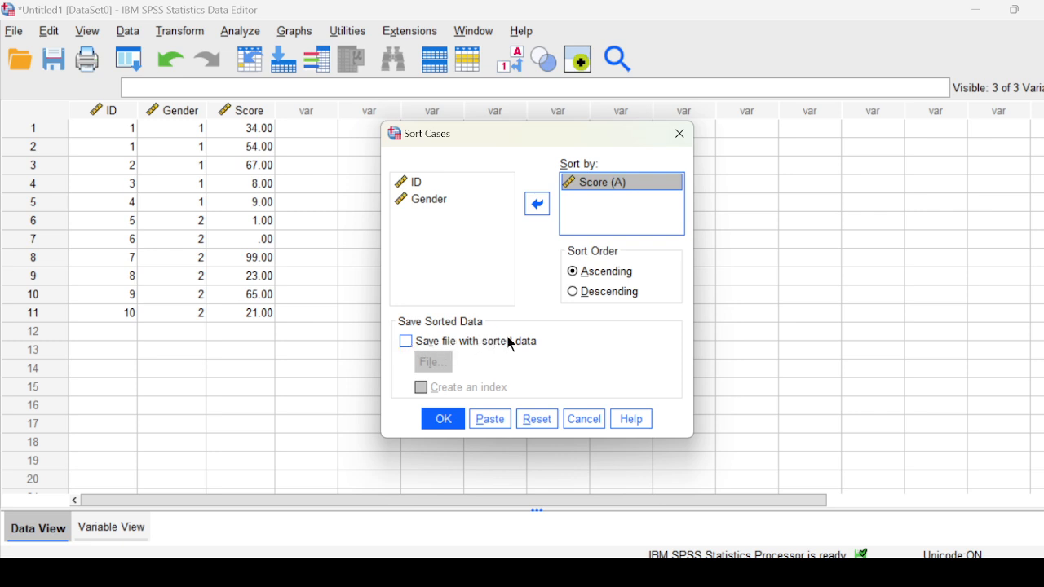
pyautogui.click(407, 342)
pyautogui.click(406, 342)
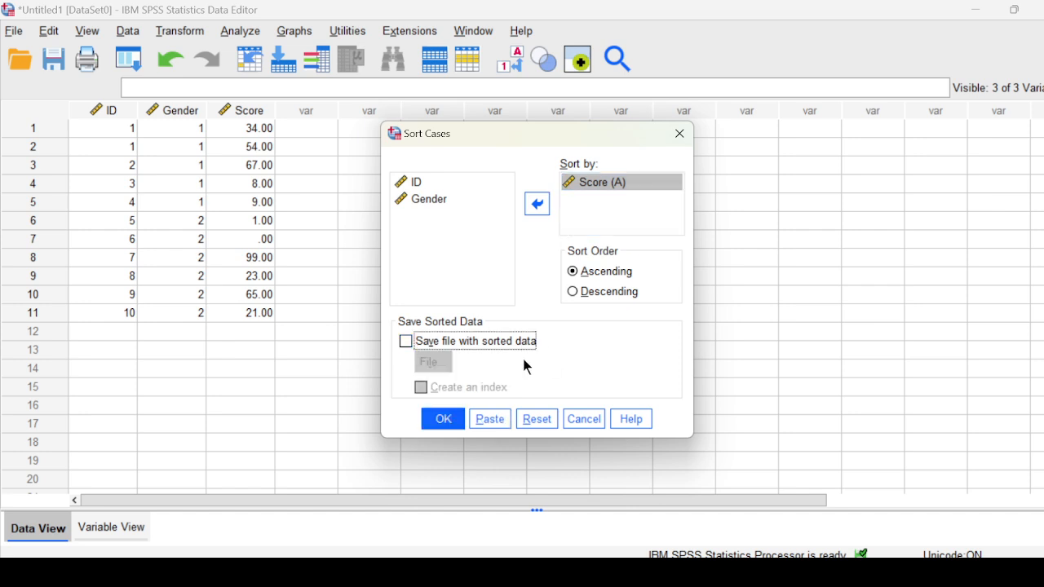
pyautogui.click(444, 420)
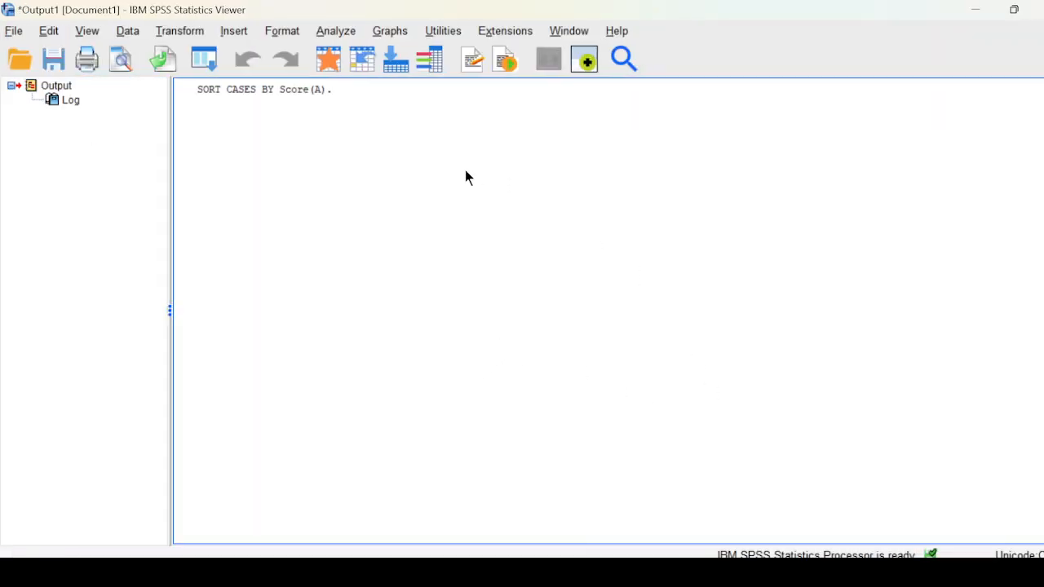
pyautogui.moveTo(796, 573)
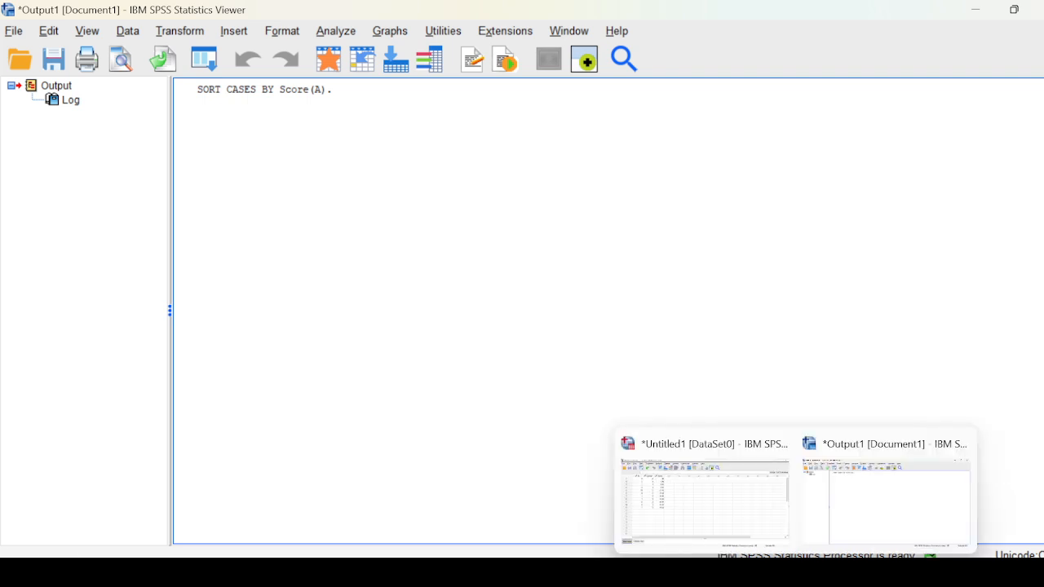
pyautogui.click(748, 515)
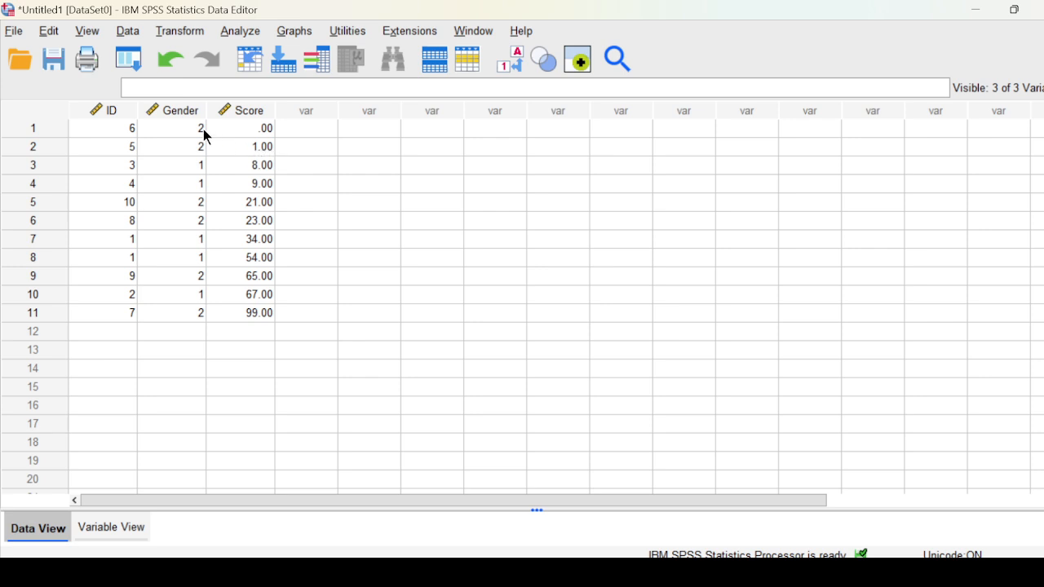
# Step: Select only cases meeting the condition Score < 10, filtering out the unselected ones, and return to the dataset
pyautogui.click(130, 33)
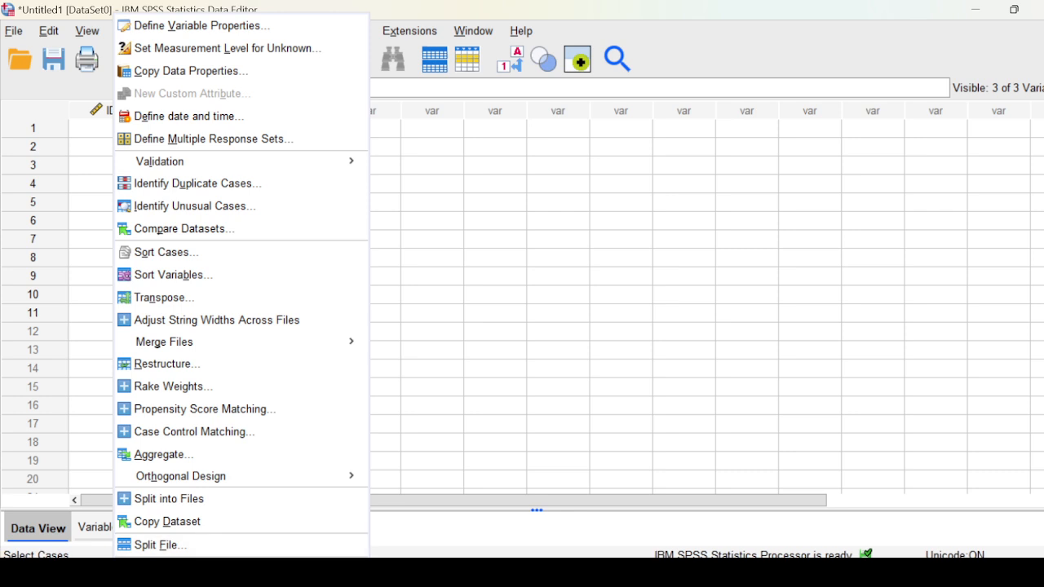
pyautogui.click(176, 567)
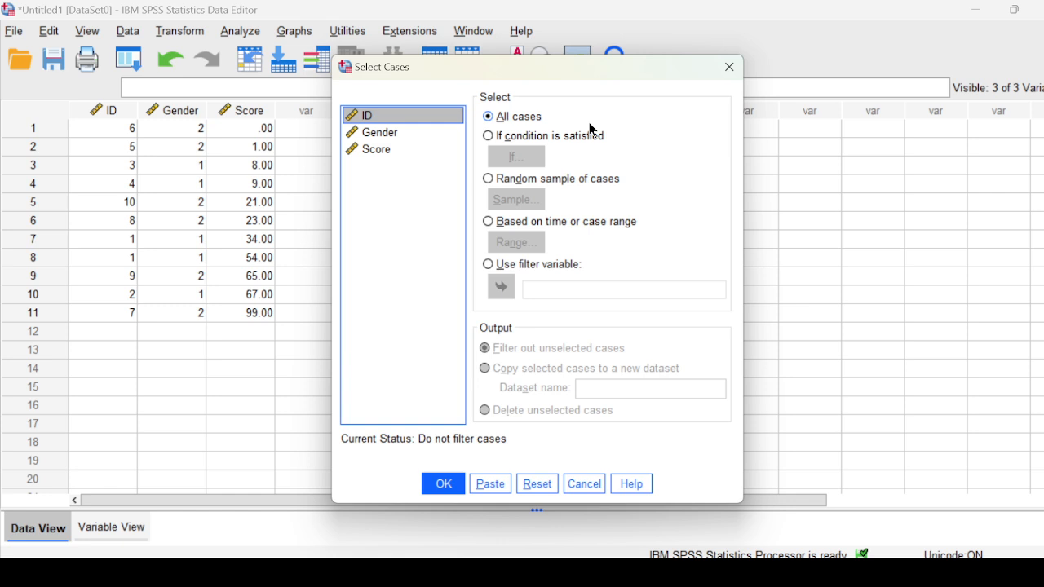
pyautogui.click(493, 136)
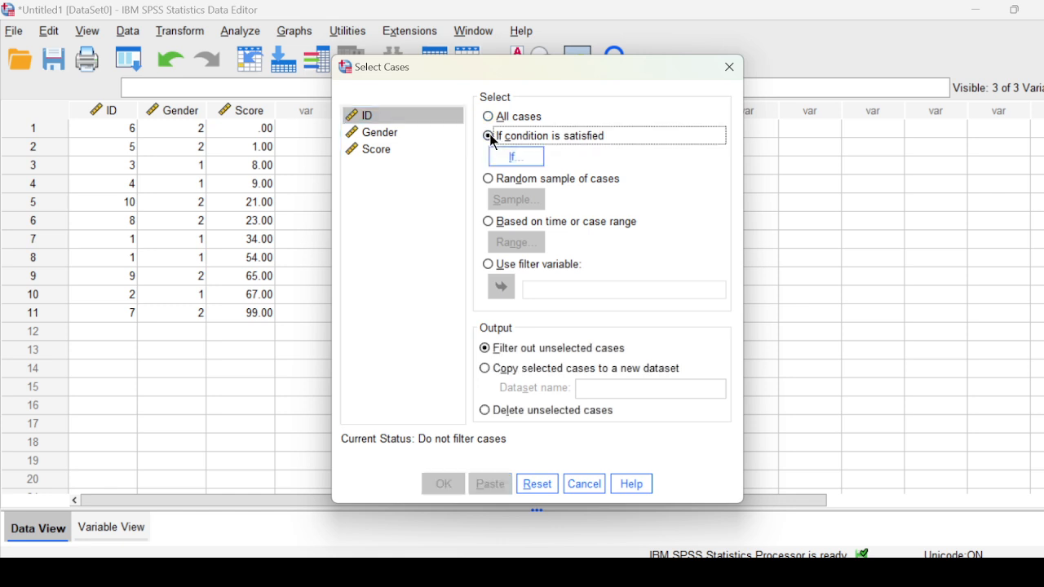
pyautogui.click(526, 162)
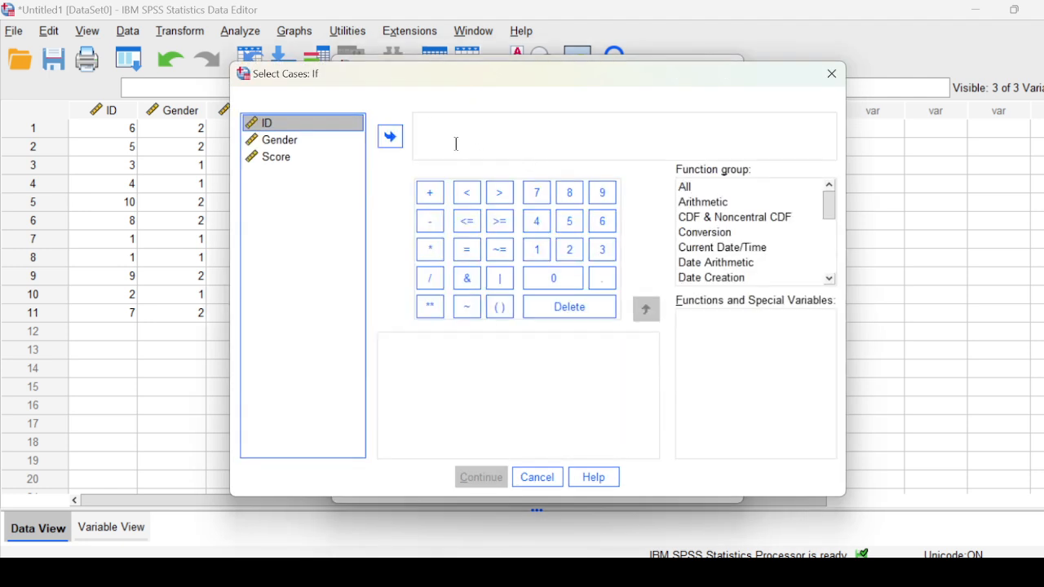
pyautogui.click(277, 157)
pyautogui.click(391, 141)
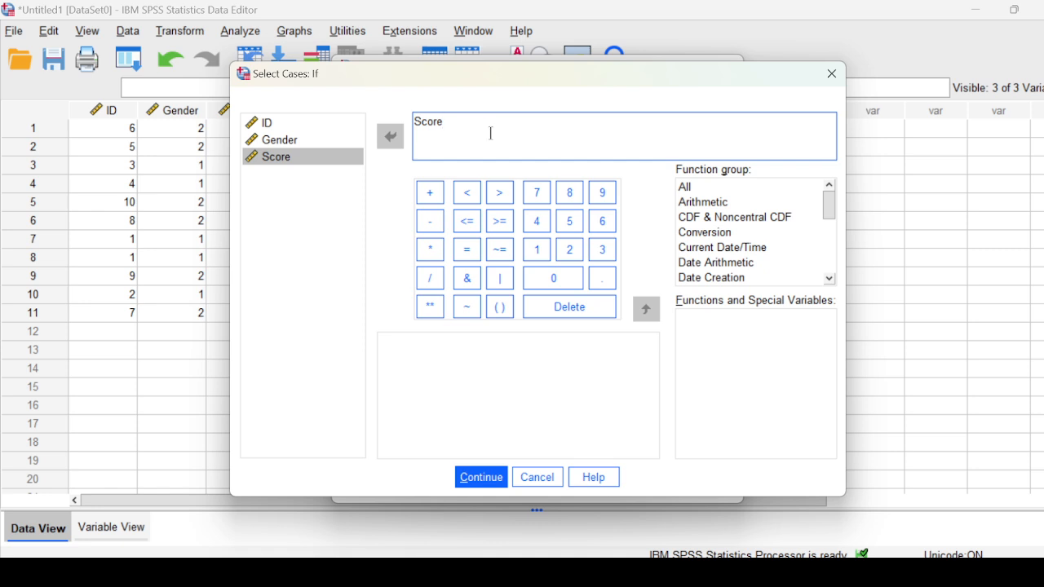
pyautogui.click(471, 209)
pyautogui.write('10')
pyautogui.click(478, 480)
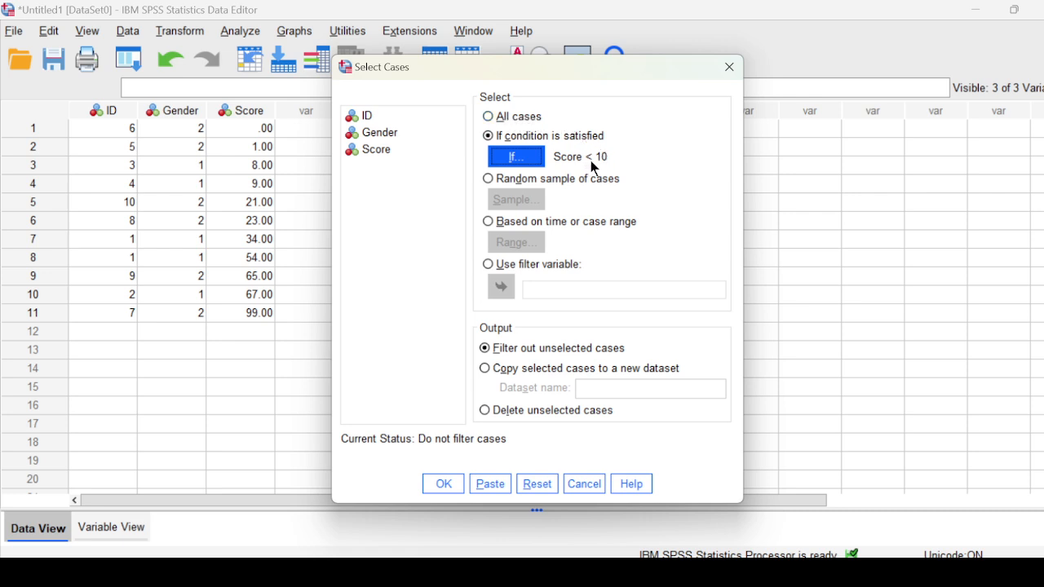
pyautogui.click(444, 490)
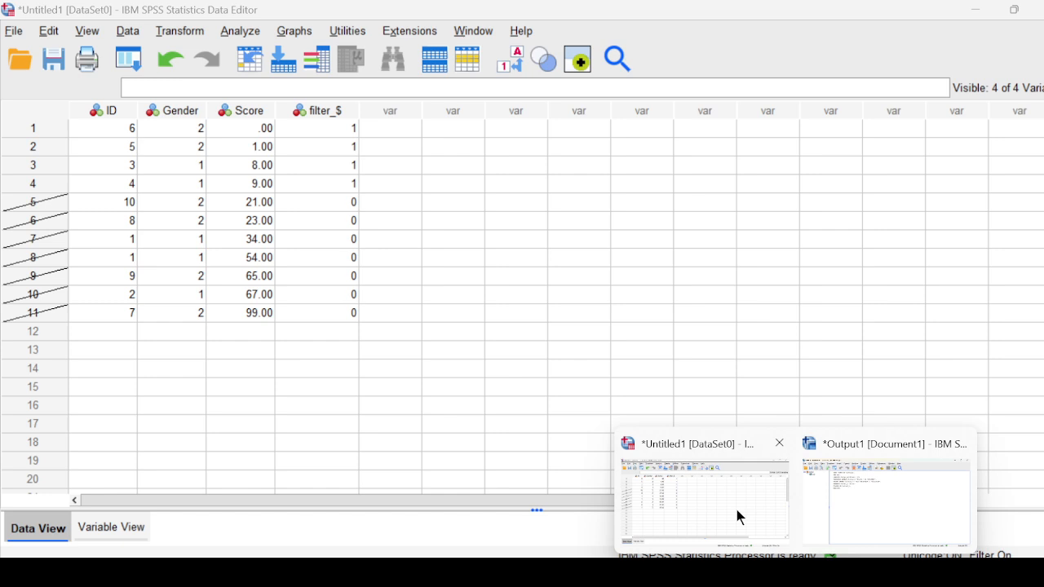
pyautogui.click(737, 512)
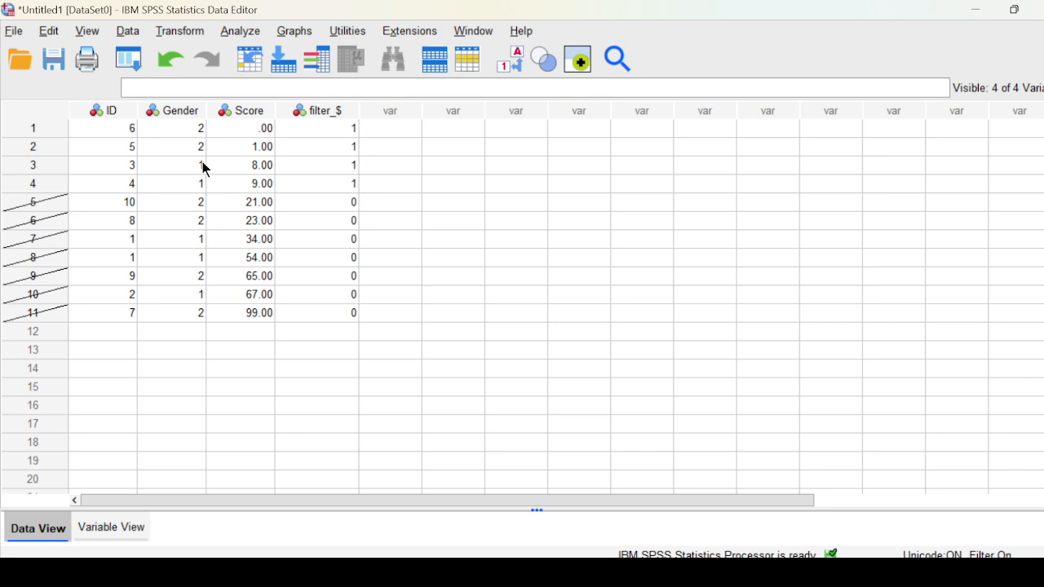
# Step: Change the Select Cases condition to Score >= 10, apply the filter and return to the dataset
pyautogui.click(129, 59)
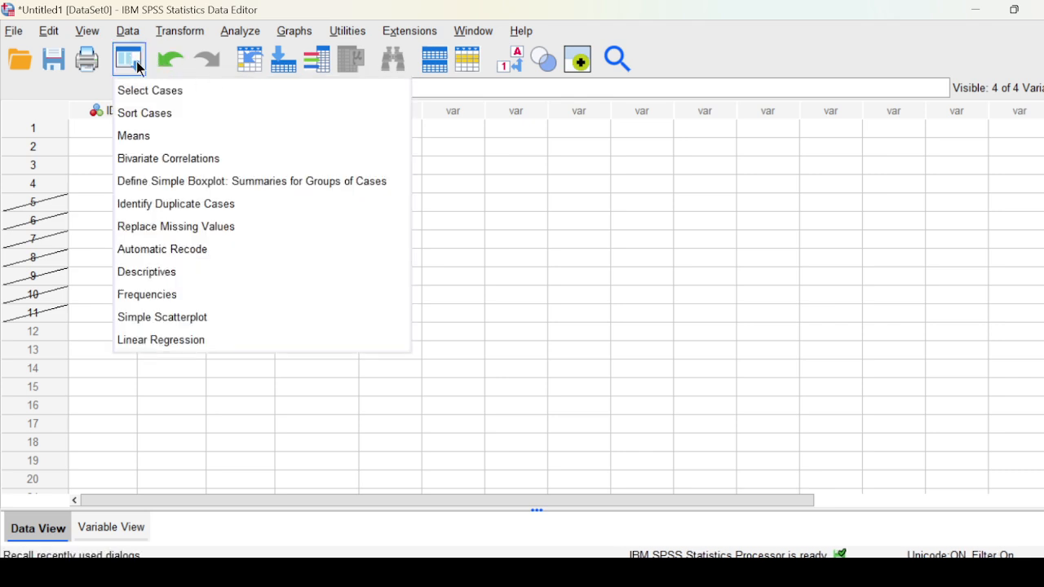
pyautogui.click(164, 91)
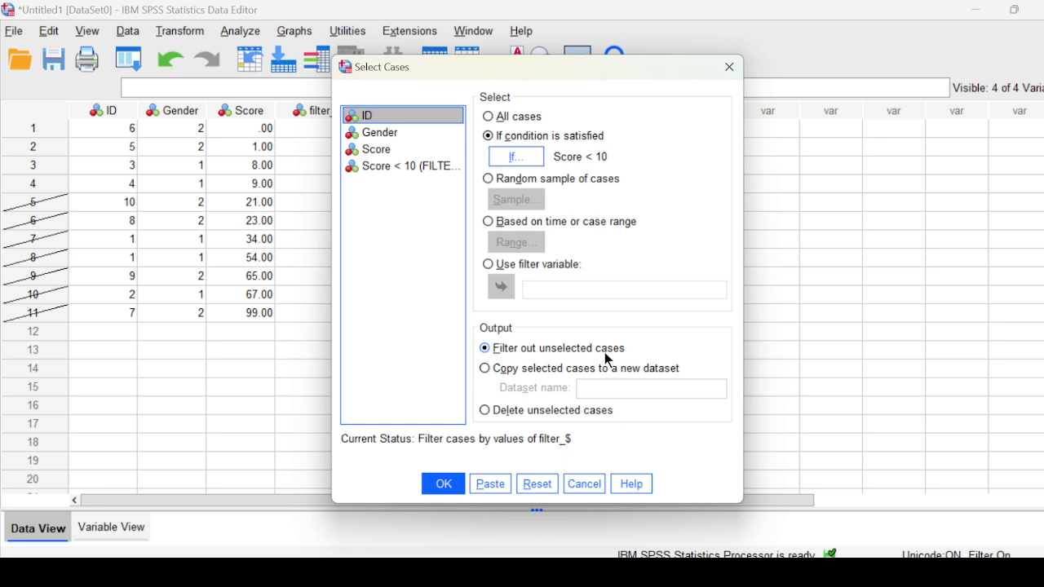
pyautogui.click(511, 157)
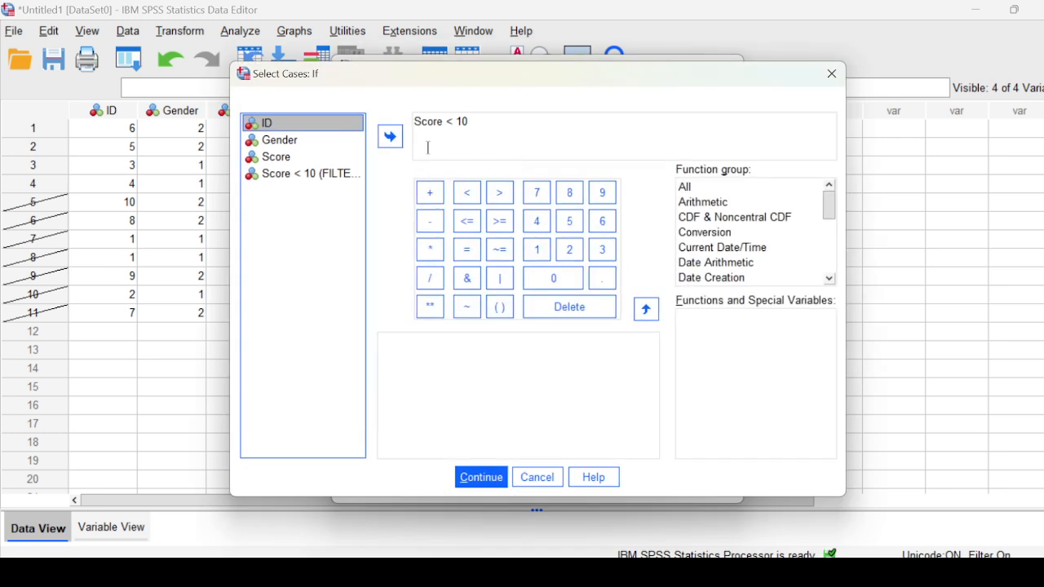
pyautogui.click(453, 131)
pyautogui.press('BackSpace')
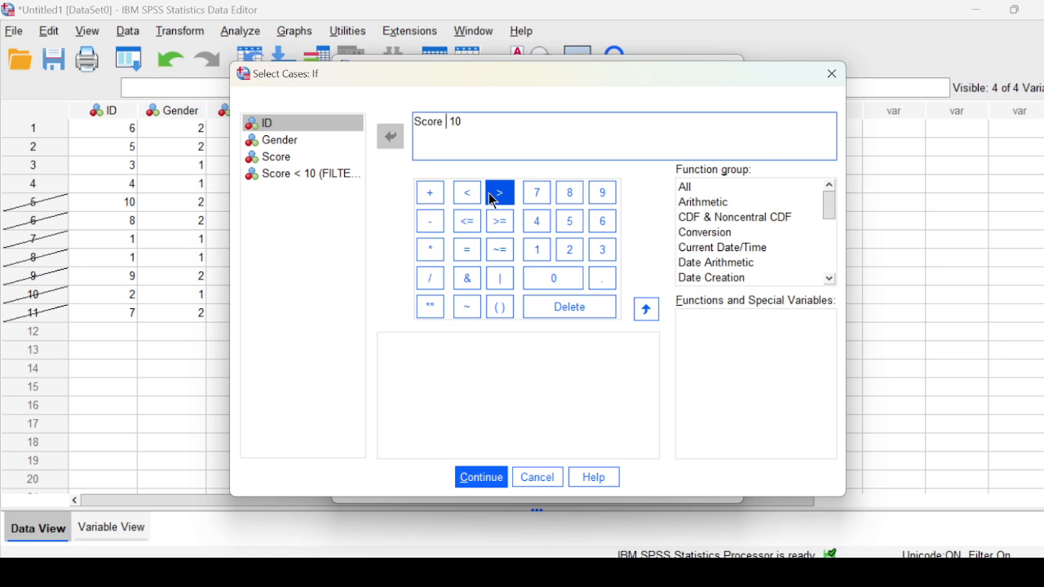
pyautogui.click(500, 227)
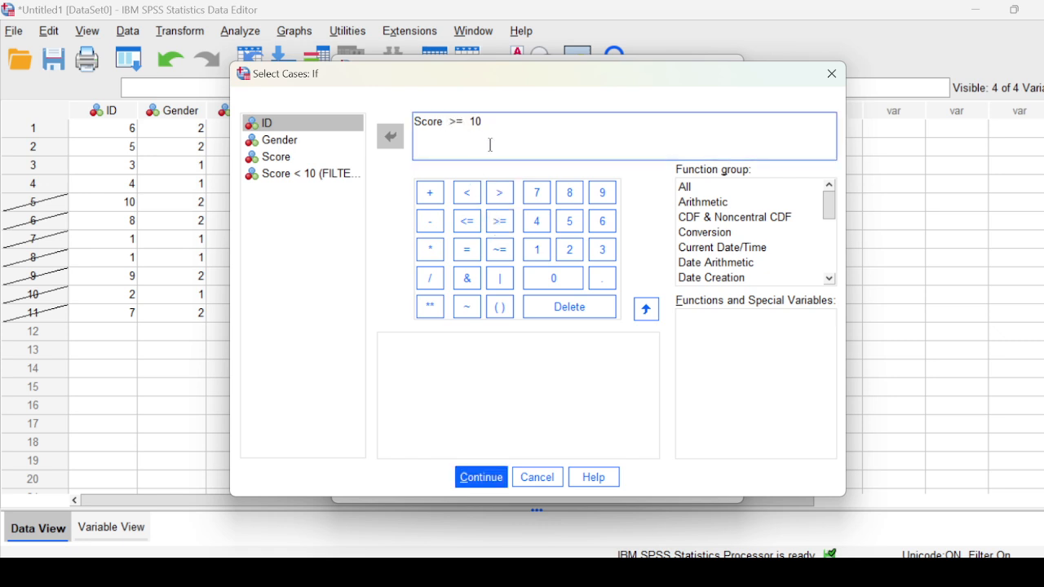
pyautogui.click(478, 473)
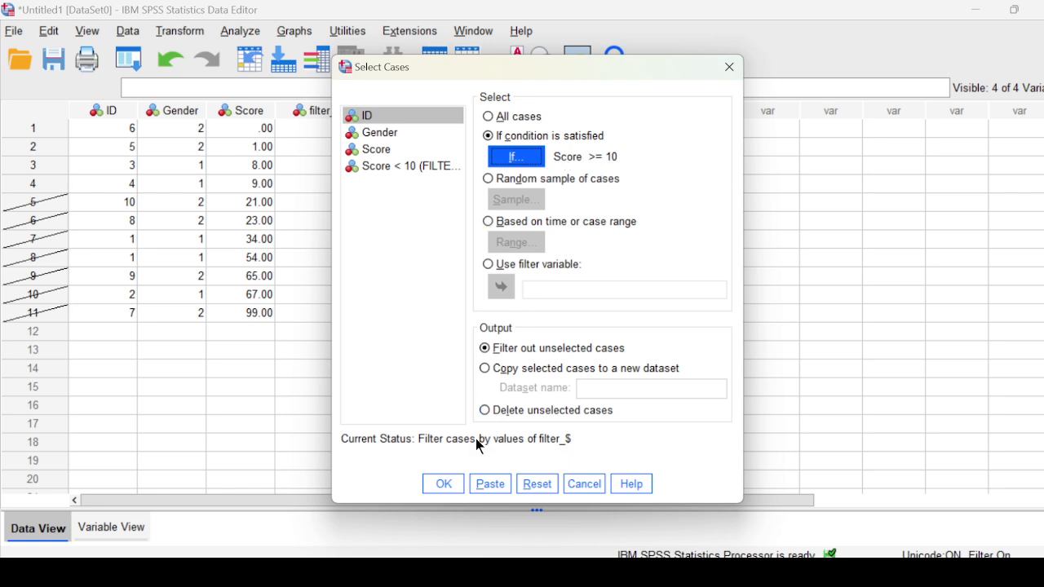
pyautogui.click(438, 485)
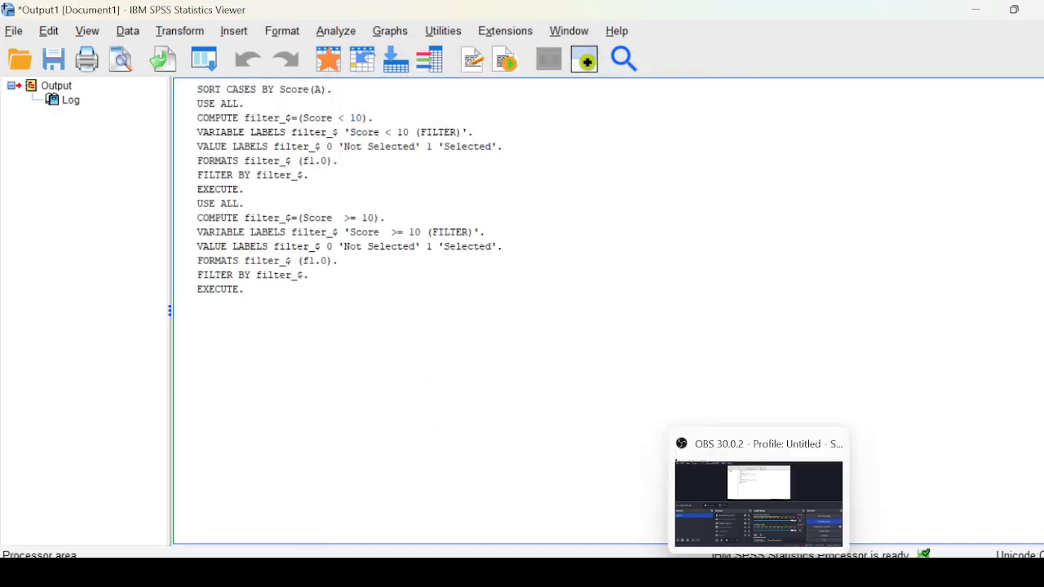
pyautogui.click(713, 518)
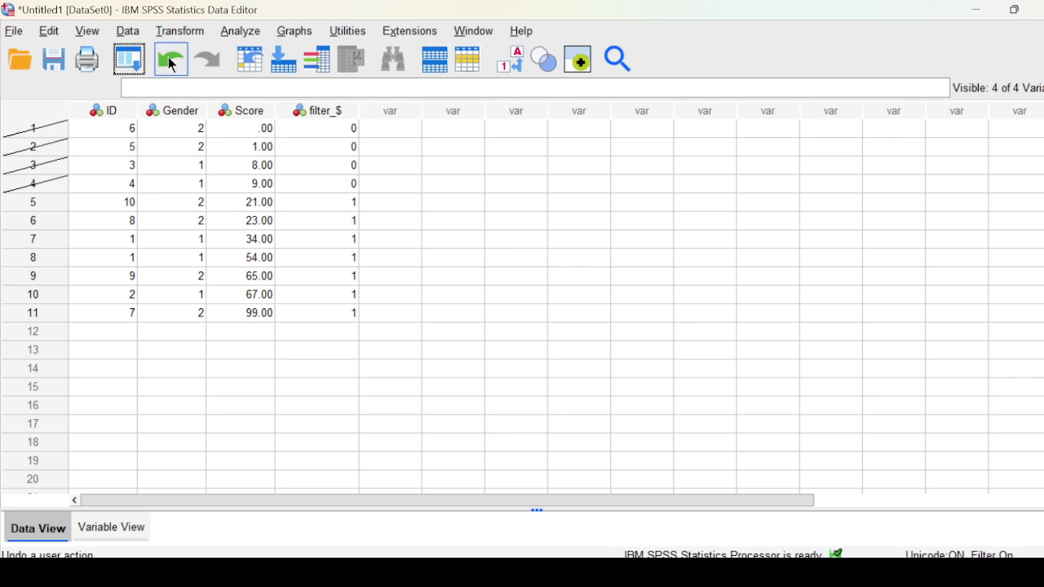
# Step: Copy the selected cases to a new dataset named new and bring that dataset up
pyautogui.click(135, 60)
pyautogui.click(156, 92)
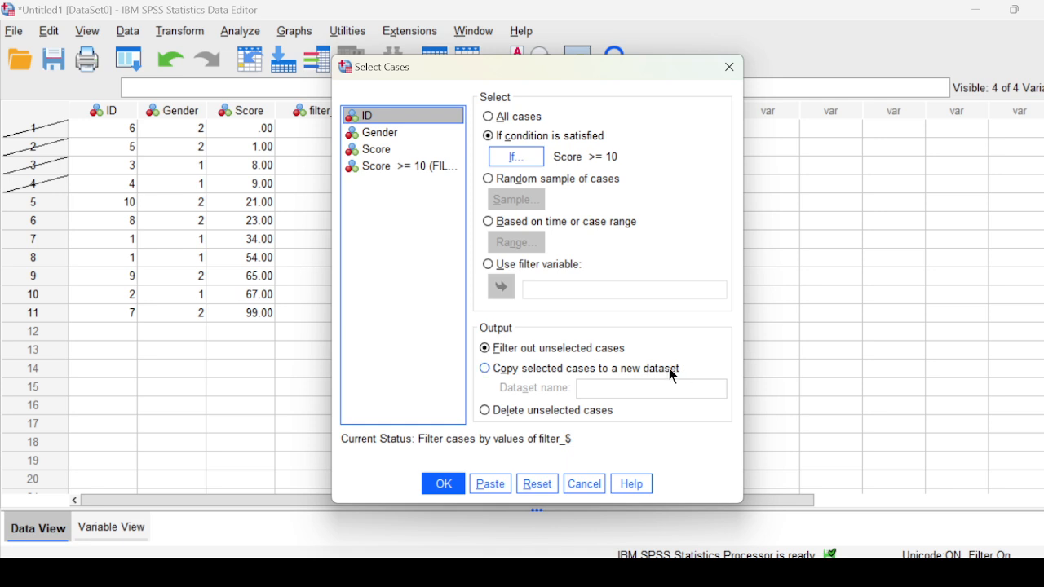
pyautogui.click(557, 369)
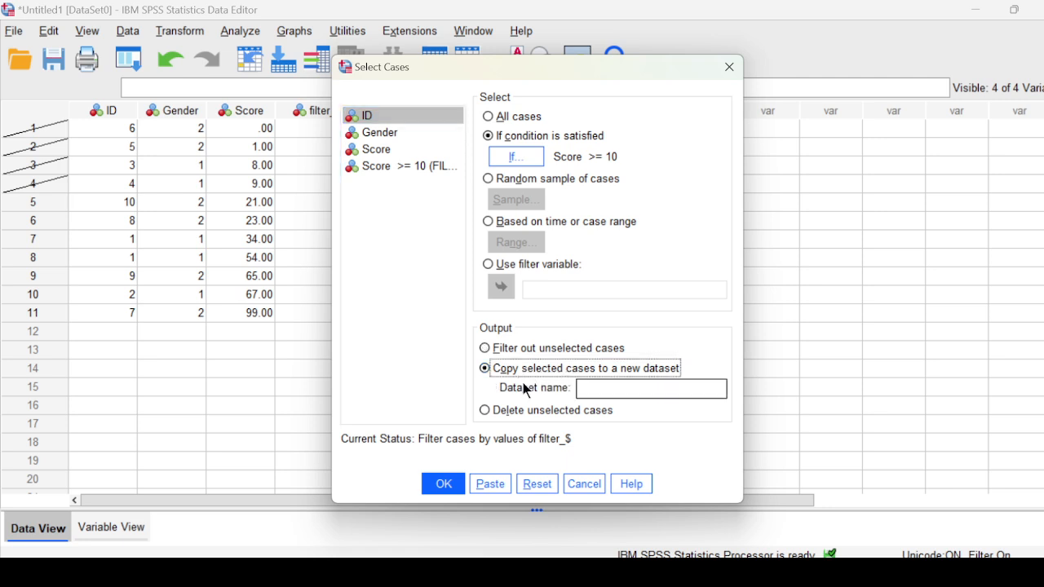
pyautogui.click(609, 389)
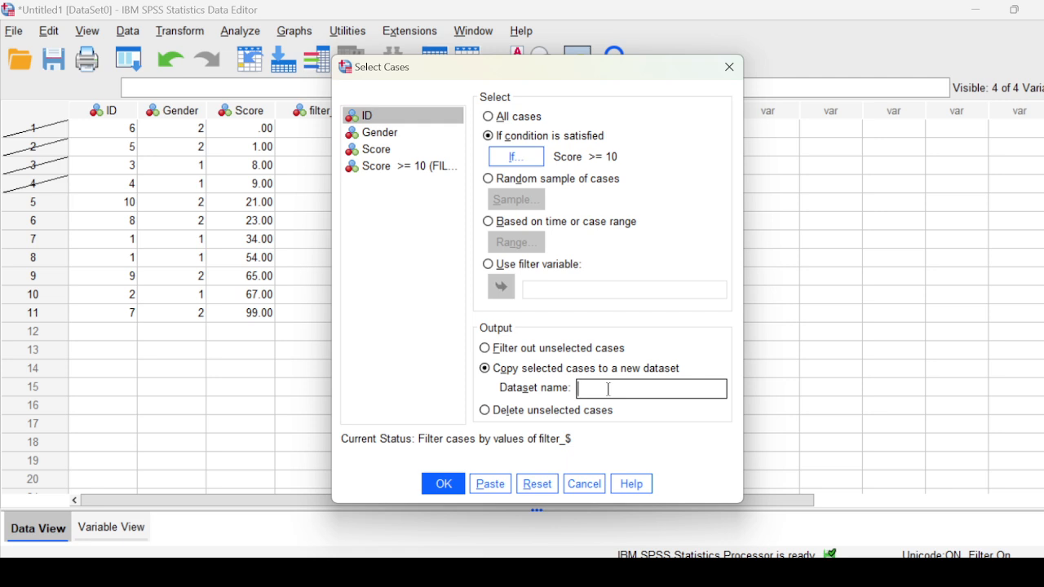
pyautogui.write('new')
pyautogui.click(445, 482)
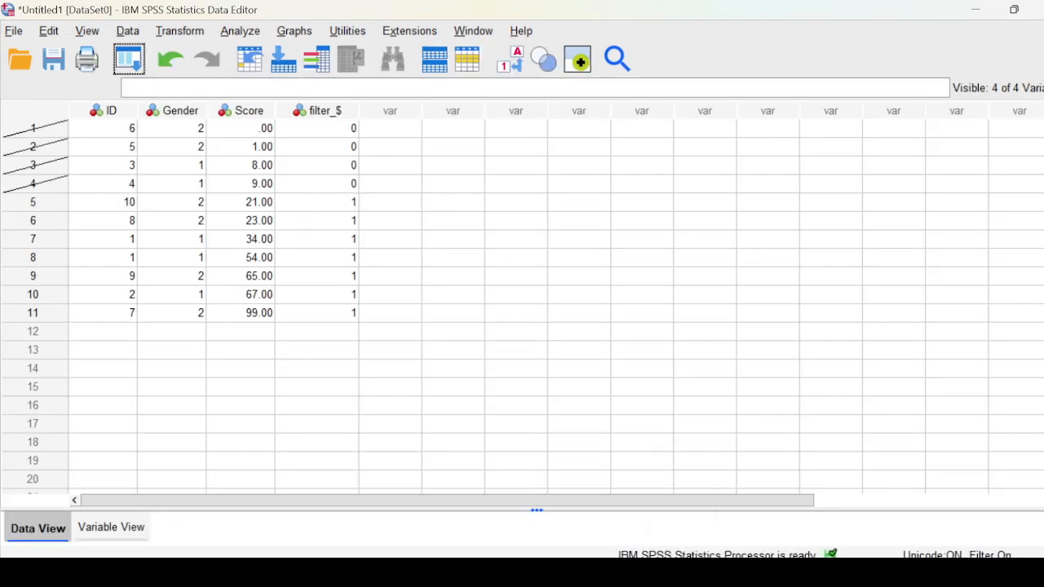
pyautogui.moveTo(797, 573)
pyautogui.click(917, 522)
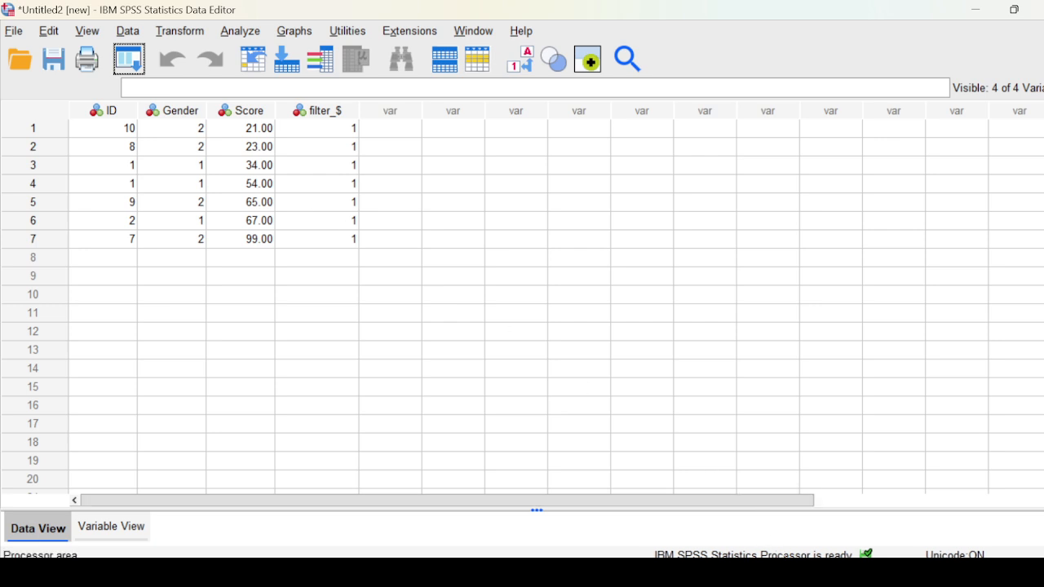
# Step: Delete the cases that do not meet the Score >= 10 selection from the original dataset and return to its data
pyautogui.moveTo(790, 573)
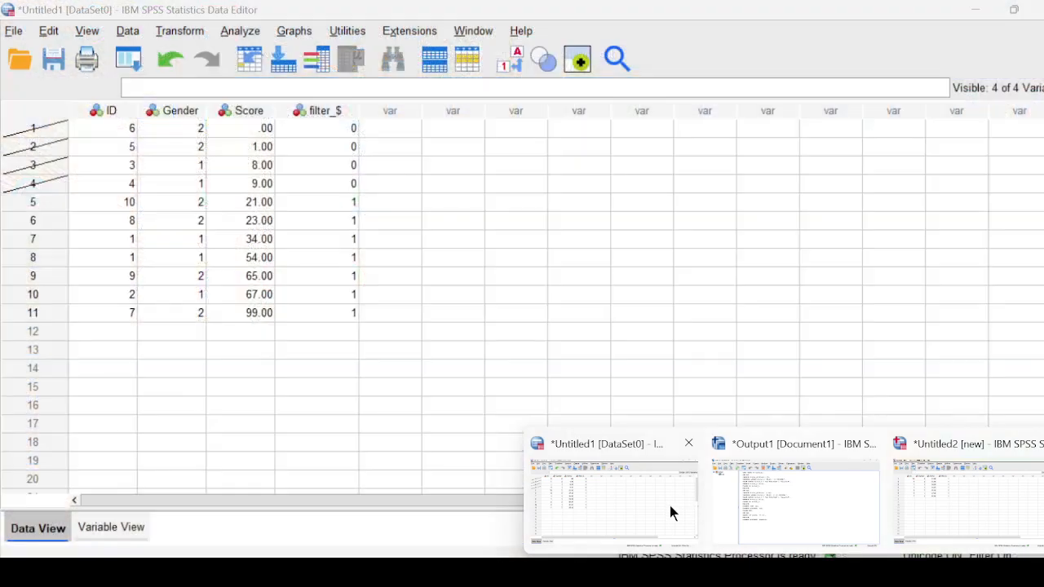
pyautogui.click(670, 506)
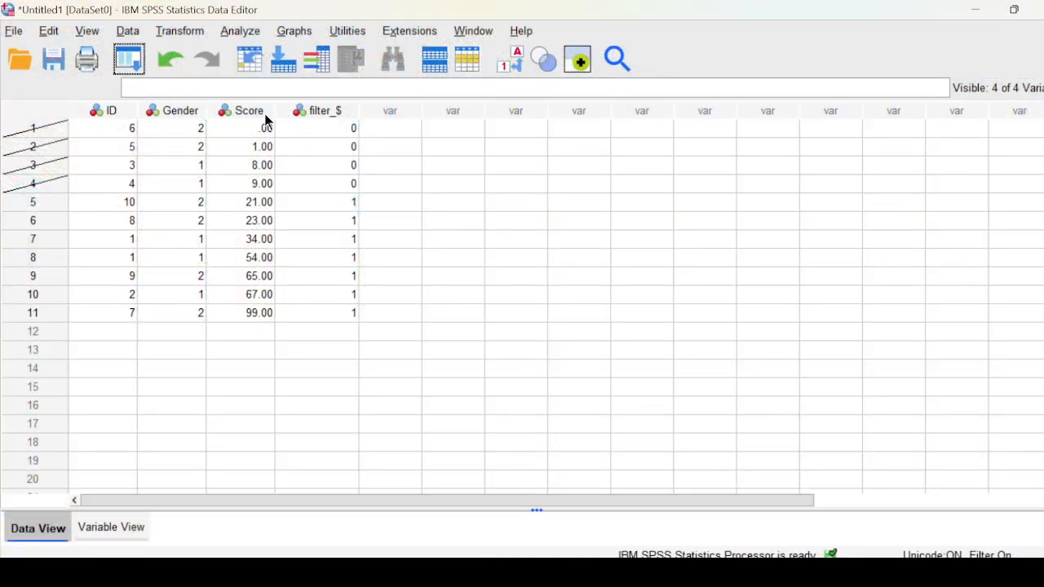
pyautogui.click(129, 60)
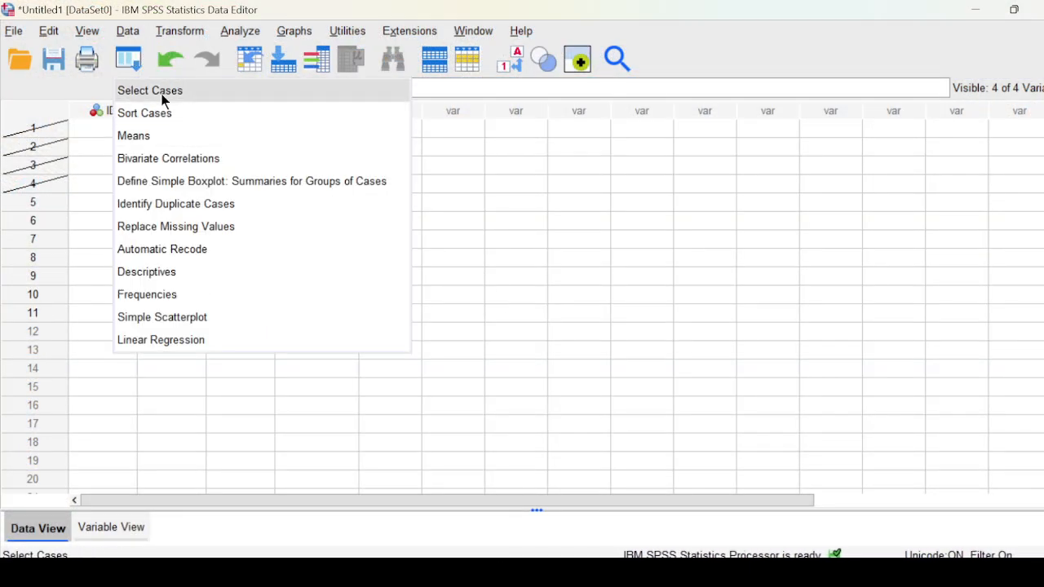
pyautogui.click(163, 97)
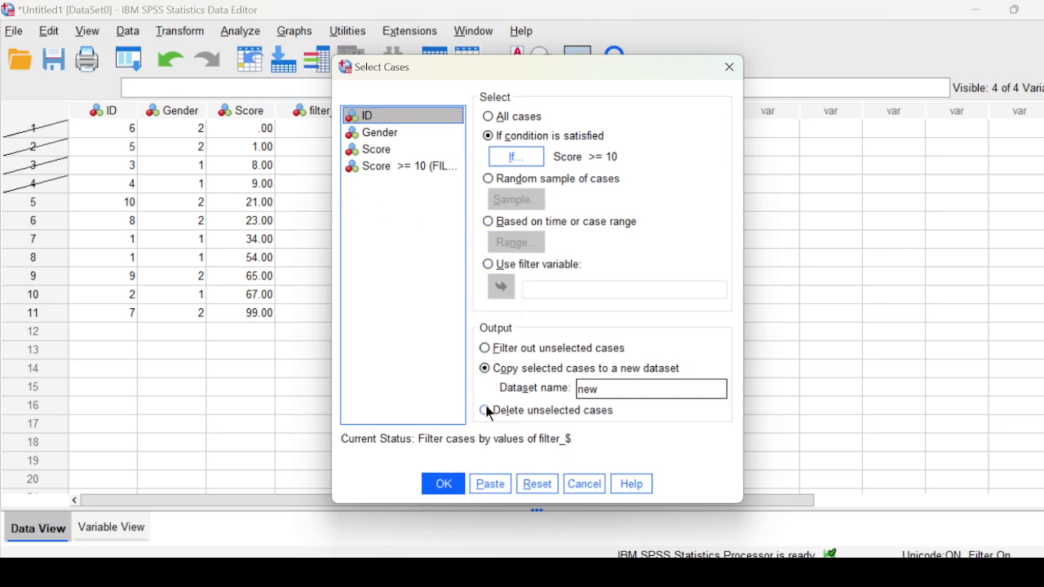
pyautogui.click(519, 411)
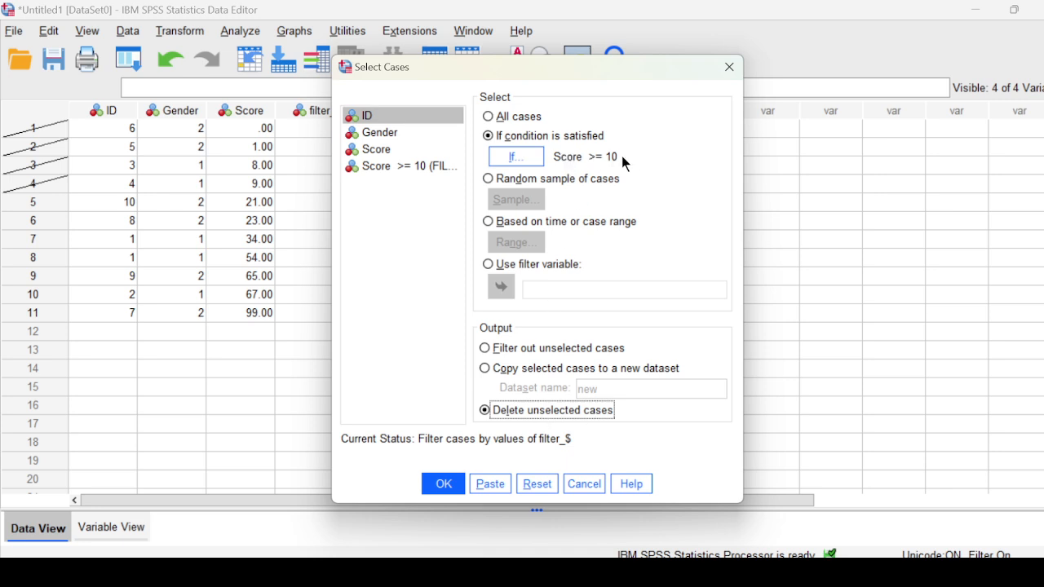
pyautogui.click(451, 487)
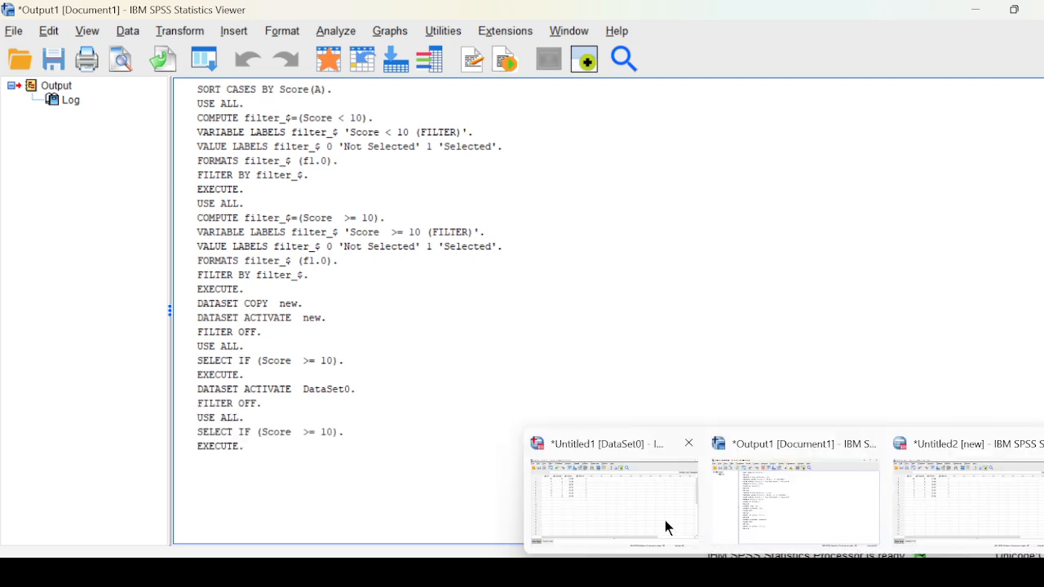
pyautogui.click(664, 524)
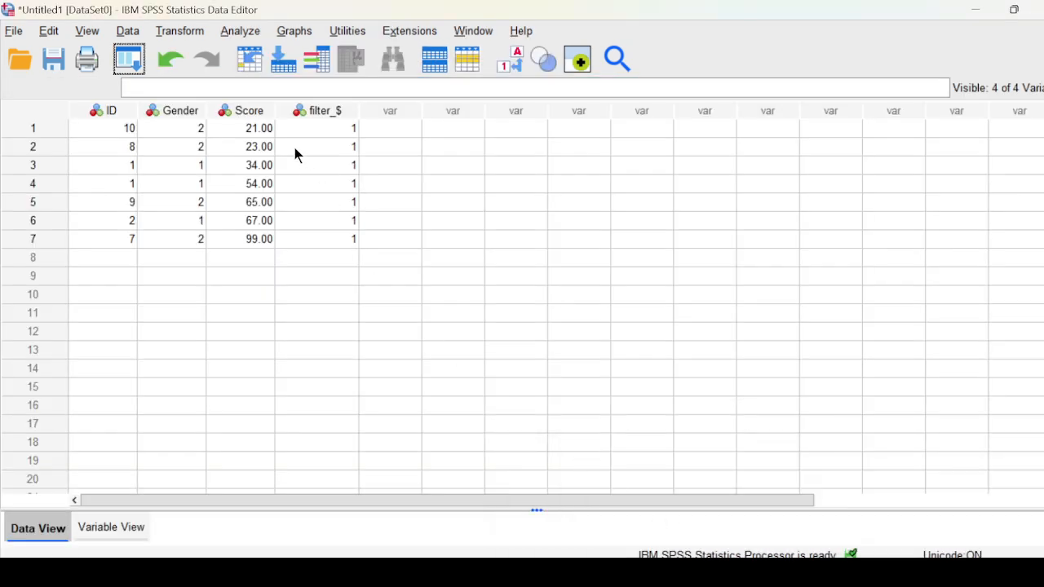